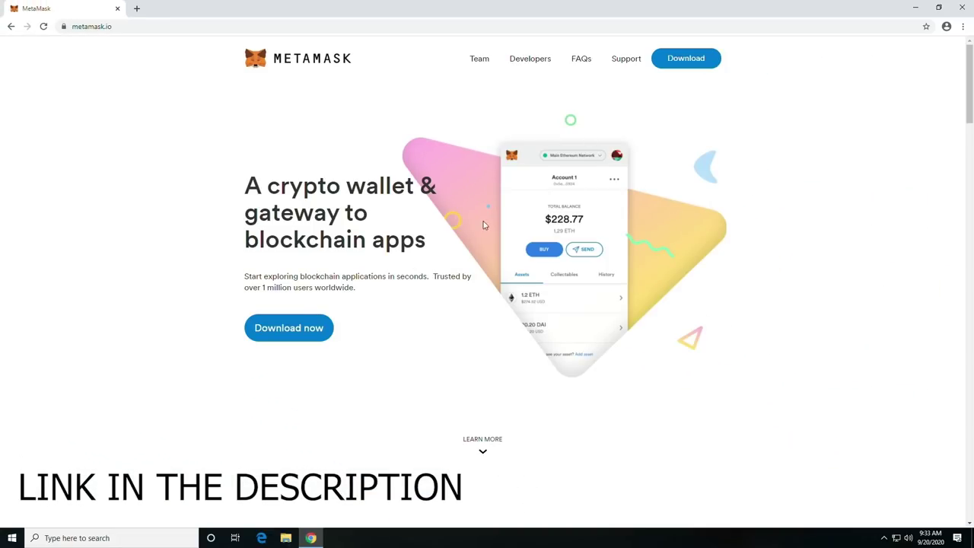
# Start creating a new MetaMask wallet, then enter and confirm its password.
pyautogui.click(307, 321)
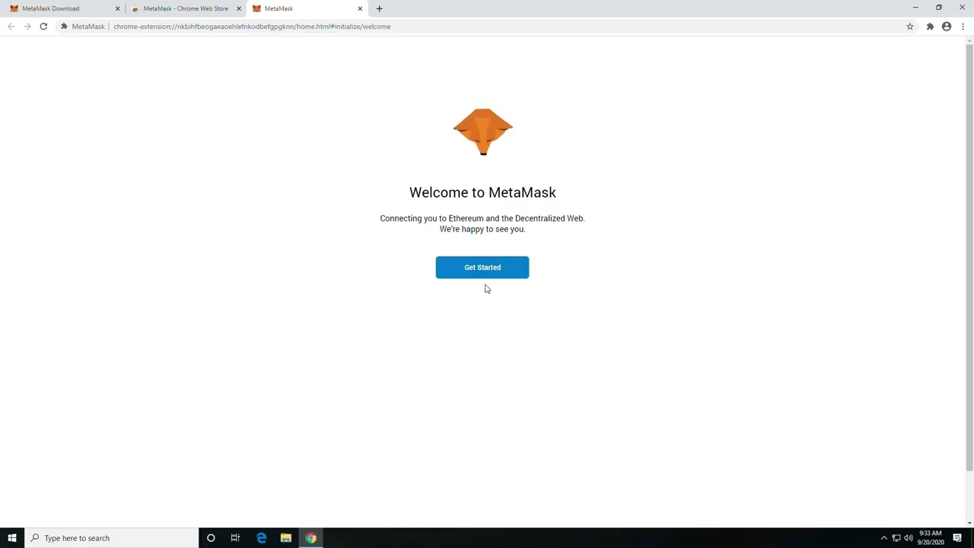
pyautogui.click(479, 280)
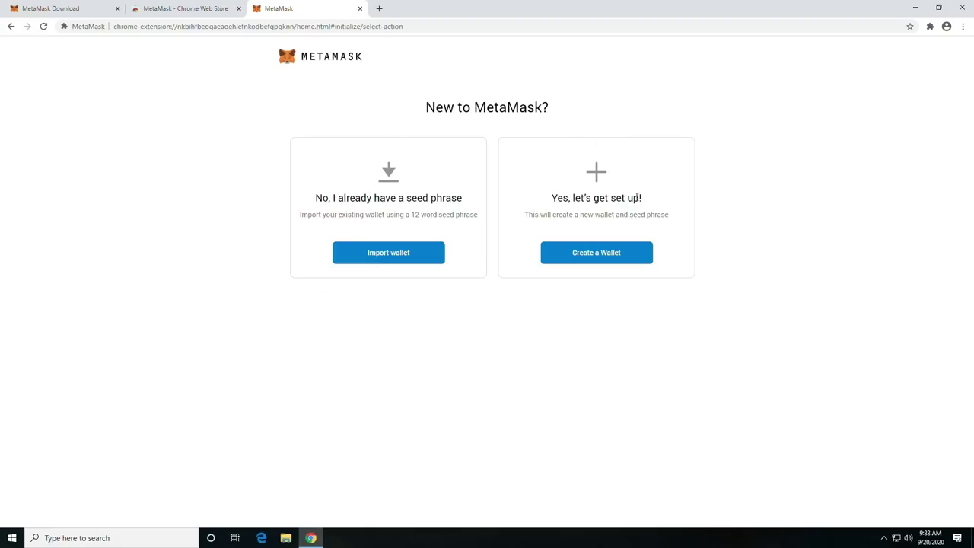
pyautogui.click(596, 252)
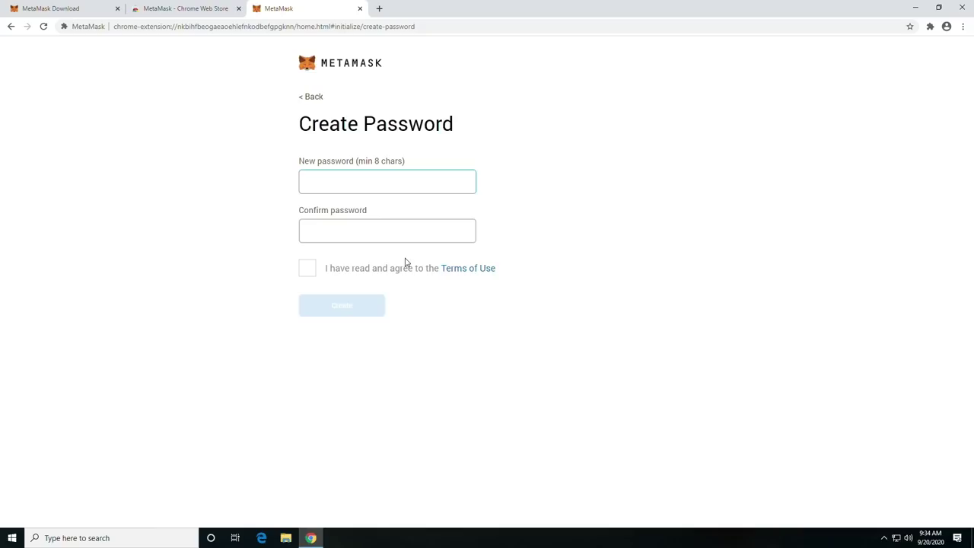
pyautogui.write('•••')
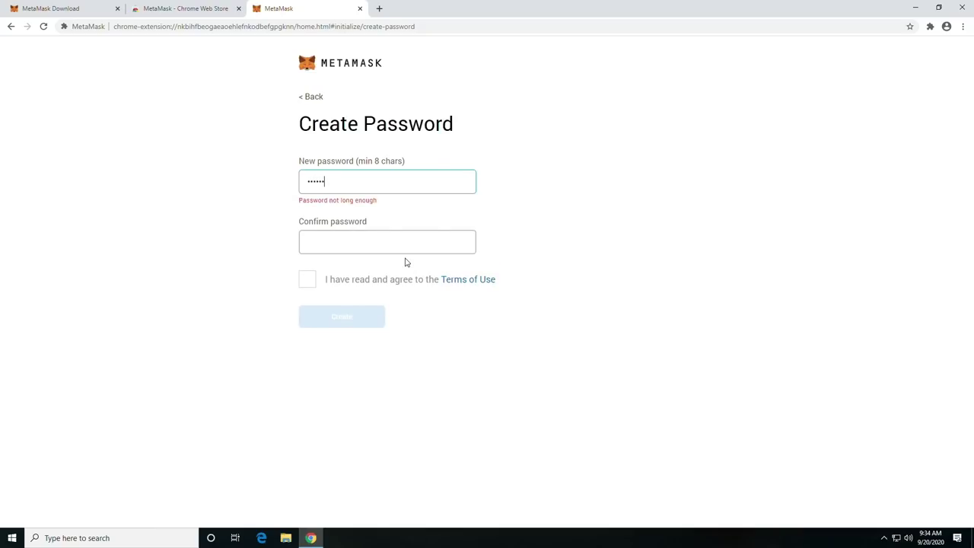
pyautogui.write('•••••••')
pyautogui.press('Tab')
pyautogui.write('•')
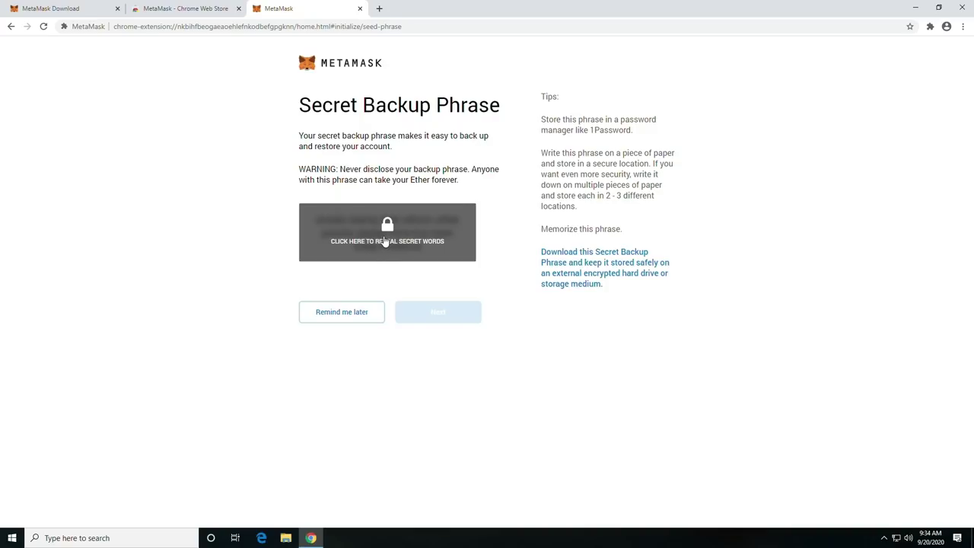
# Reveal the hidden 12-word secret backup phrase and select the whole phrase.
pyautogui.click(386, 243)
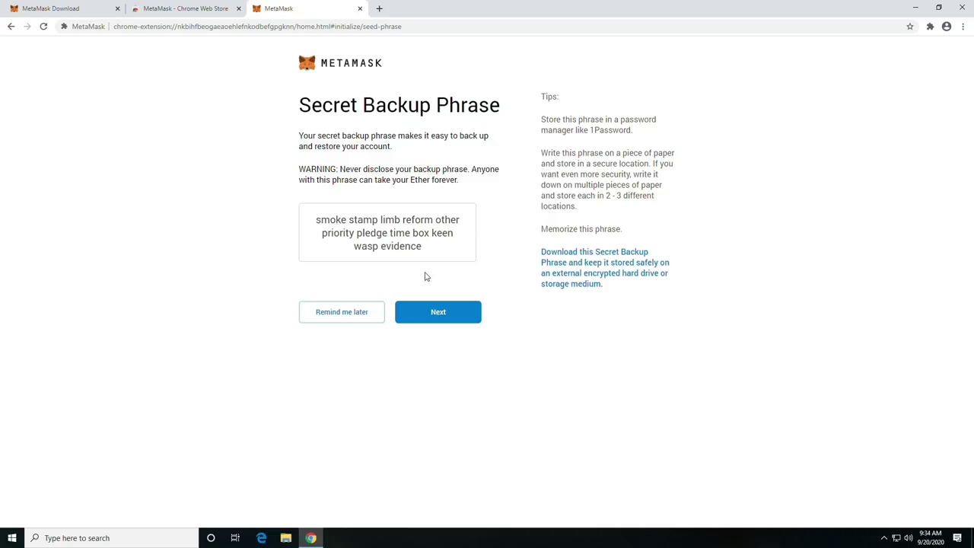
pyautogui.moveTo(422, 251); pyautogui.dragTo(311, 223)
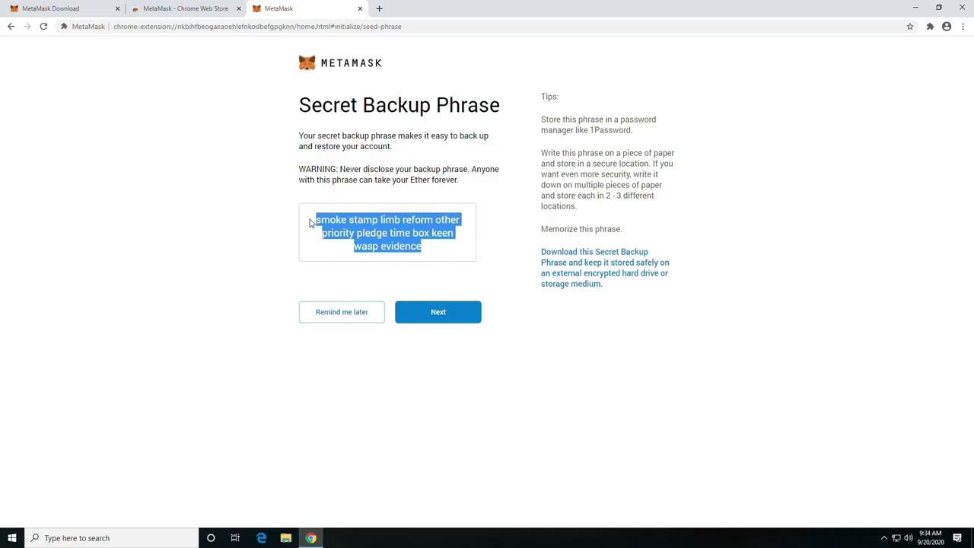
# Launch Notepad from Windows search and paste the backup phrase into it.
pyautogui.click(113, 537)
pyautogui.write('notepad')
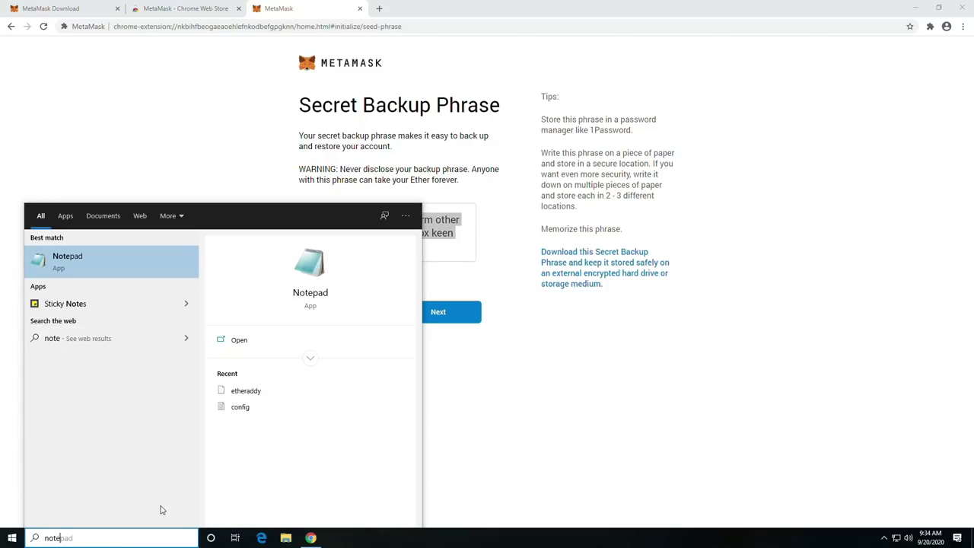
pyautogui.press('Return')
pyautogui.hotkey('ctrl', 'v')
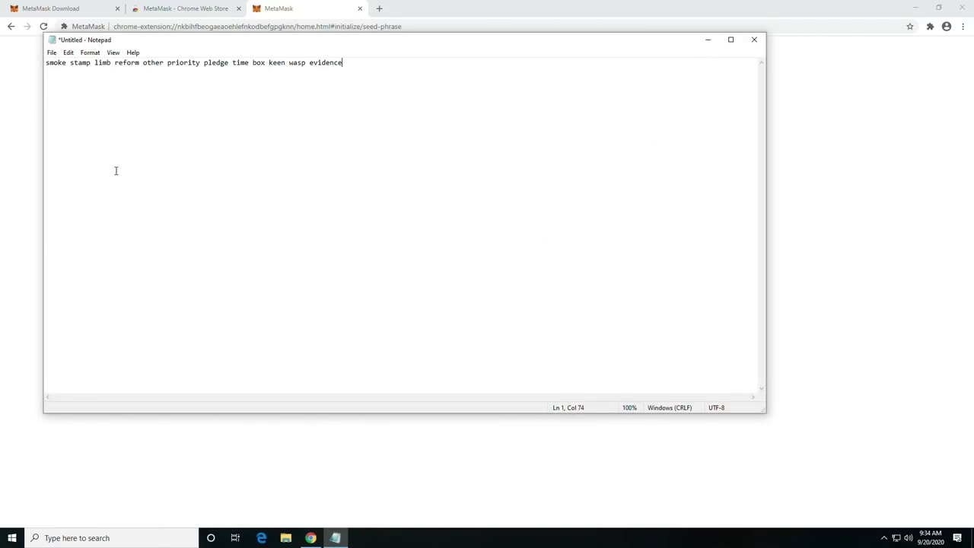
# Save the note to the Desktop as 'recover'.
pyautogui.click(52, 52)
pyautogui.click(67, 99)
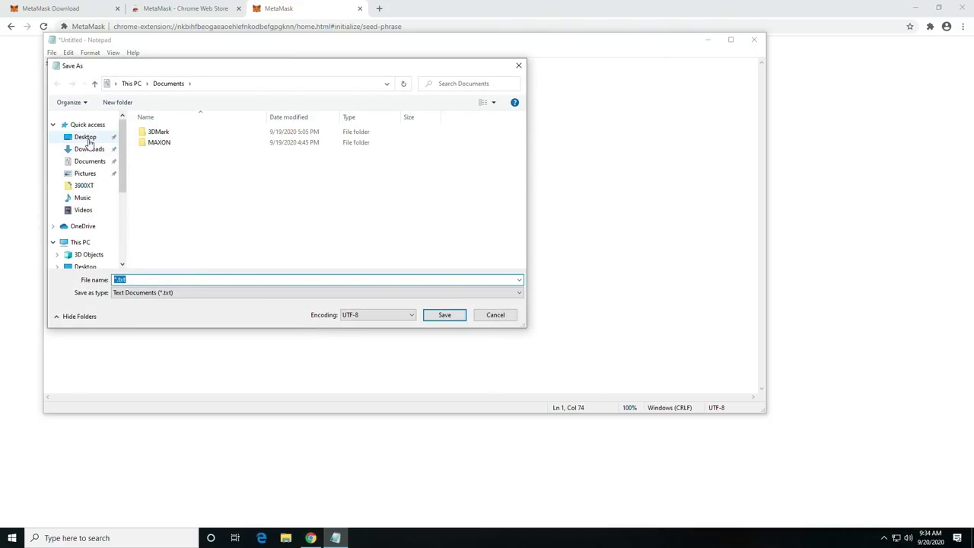
pyautogui.click(85, 137)
pyautogui.click(153, 279)
pyautogui.write('recover')
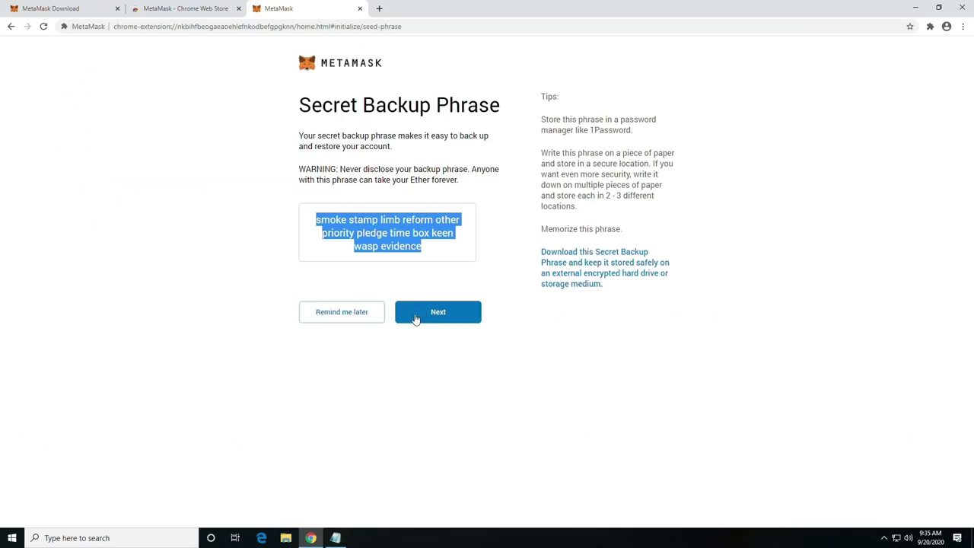
# Move to phrase confirmation and place the saved note beside the MetaMask page.
pyautogui.click(415, 320)
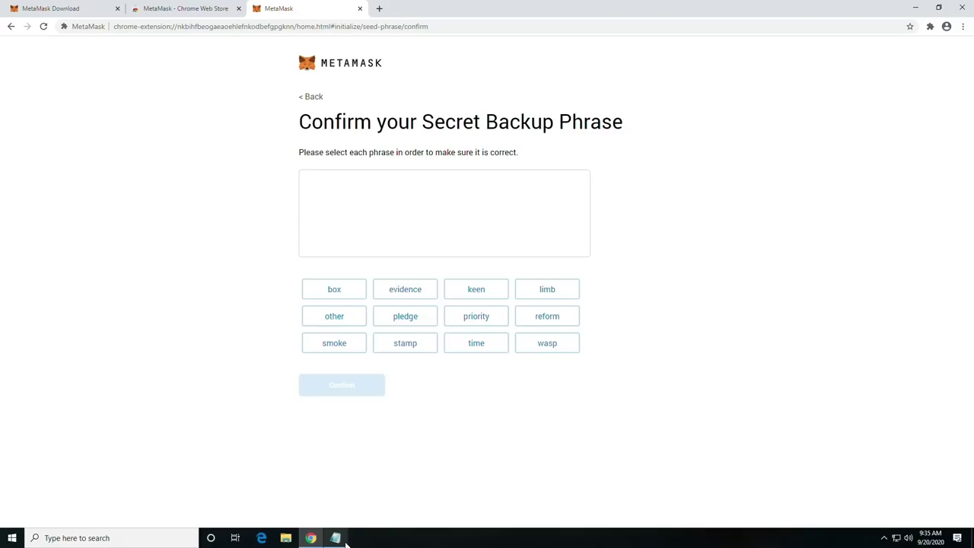
pyautogui.click(335, 538)
pyautogui.moveTo(434, 40); pyautogui.dragTo(970, 45)
pyautogui.click(413, 266)
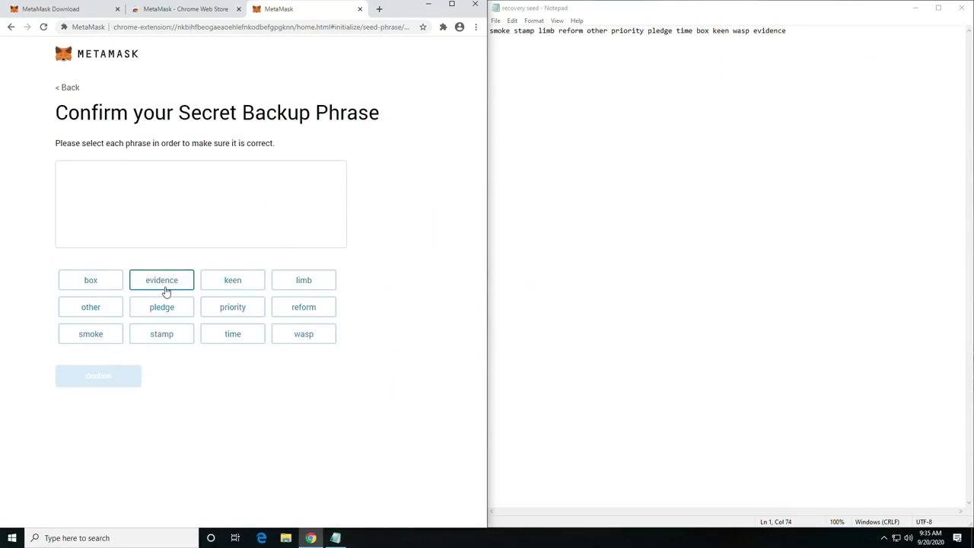
pyautogui.click(538, 31)
# Select the twelve backup phrase words in their saved order and confirm the phrase.
pyautogui.click(90, 333)
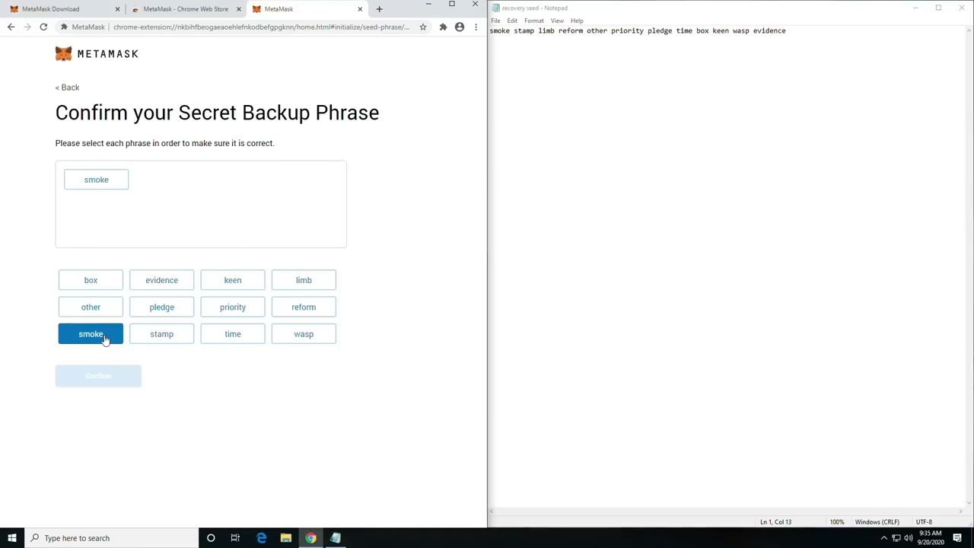
pyautogui.click(161, 334)
pyautogui.click(304, 280)
pyautogui.click(304, 306)
pyautogui.click(91, 307)
pyautogui.click(233, 307)
pyautogui.click(161, 307)
pyautogui.click(233, 333)
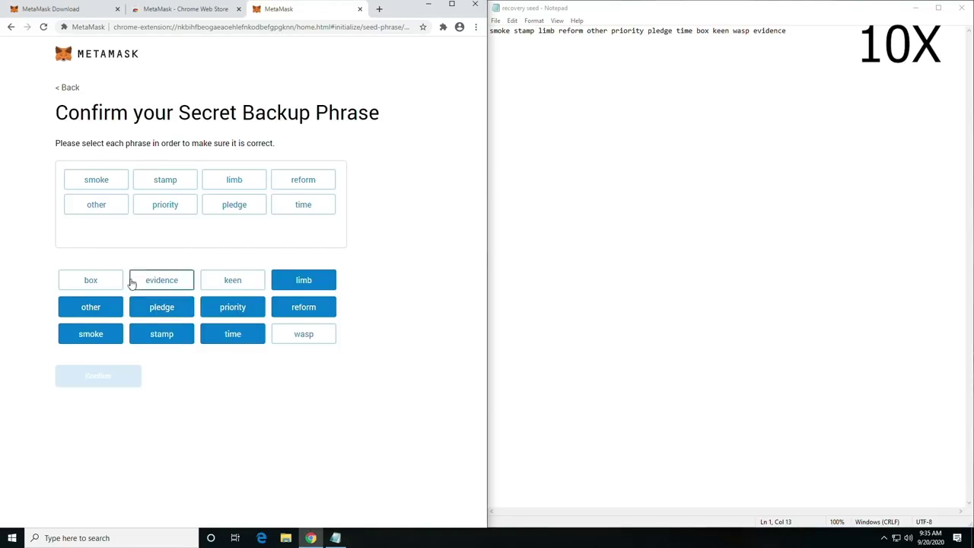
pyautogui.click(91, 280)
pyautogui.click(233, 281)
pyautogui.click(304, 334)
pyautogui.click(162, 280)
pyautogui.click(114, 375)
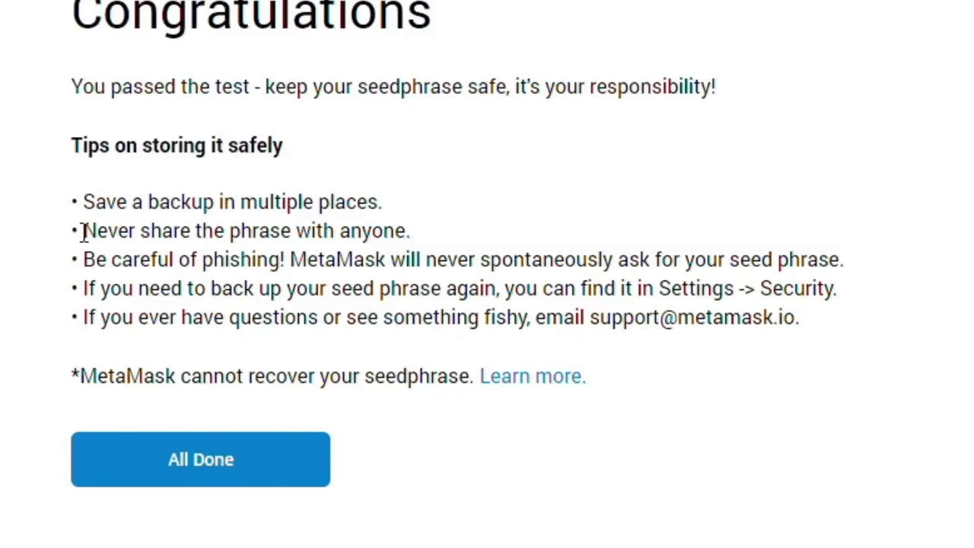
# Highlight the security tips on the completion page, then finish setup to open the wallet.
pyautogui.moveTo(85, 232); pyautogui.dragTo(374, 232)
pyautogui.click(315, 250)
pyautogui.moveTo(83, 259); pyautogui.dragTo(343, 272)
pyautogui.click(175, 287)
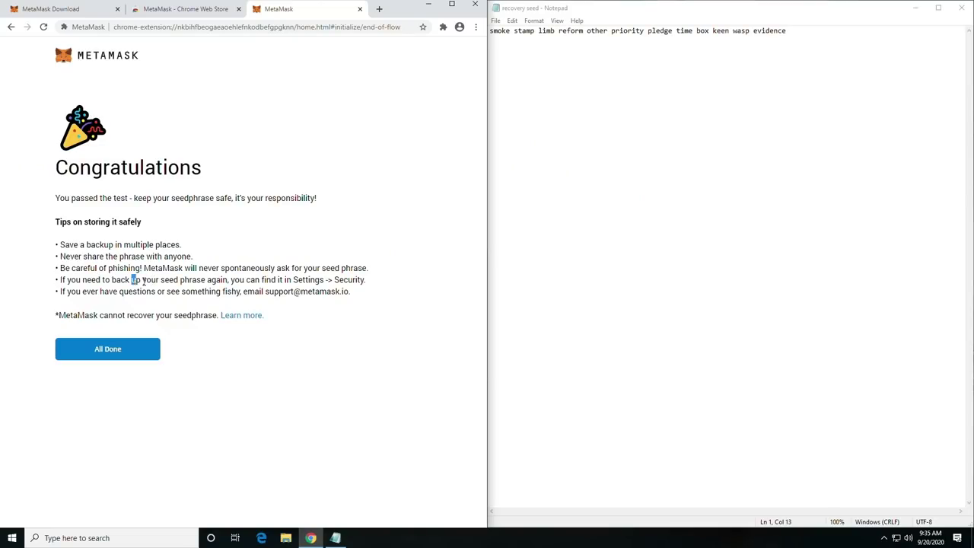
pyautogui.moveTo(133, 280); pyautogui.dragTo(229, 280)
pyautogui.click(141, 279)
pyautogui.moveTo(82, 280); pyautogui.dragTo(149, 280)
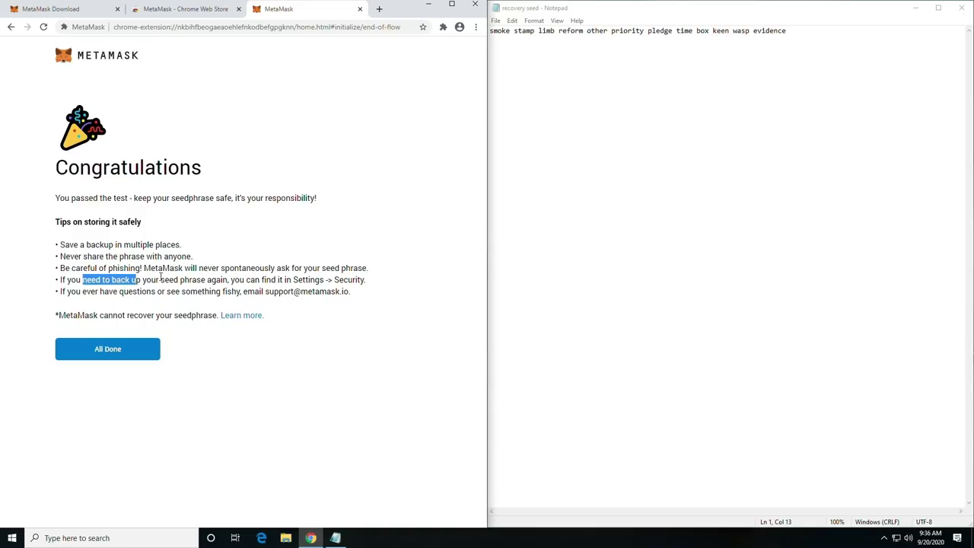
pyautogui.click(104, 346)
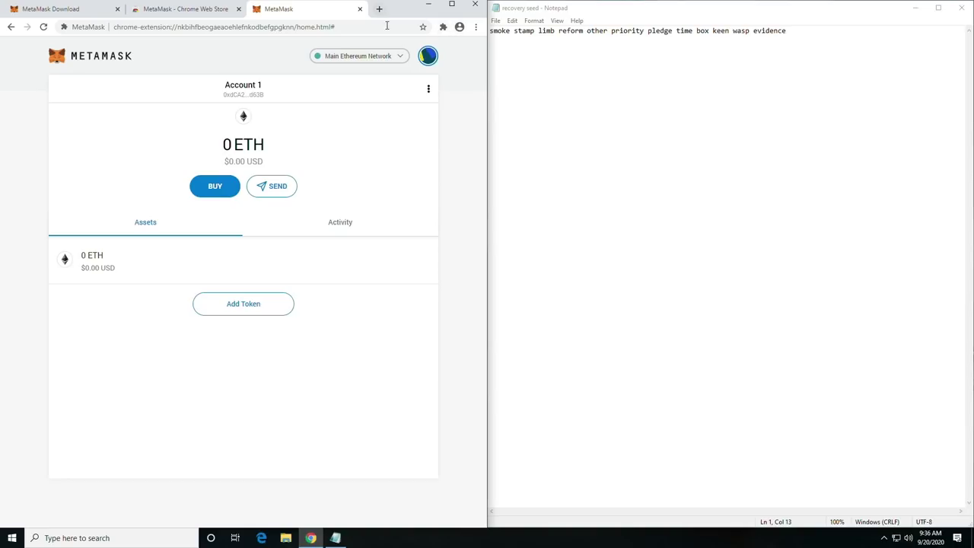
# Maximize the browser window, then restore it to half the screen.
pyautogui.click(452, 5)
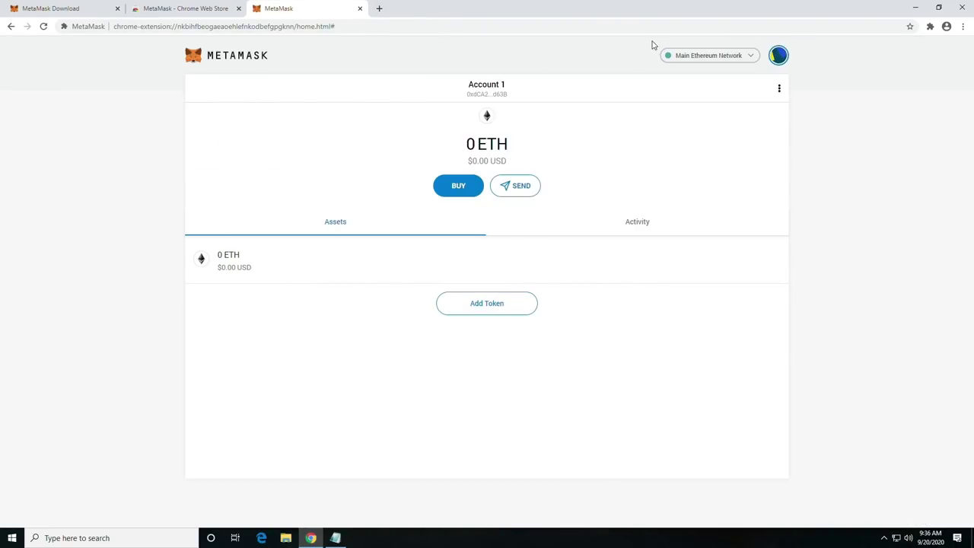
pyautogui.click(937, 8)
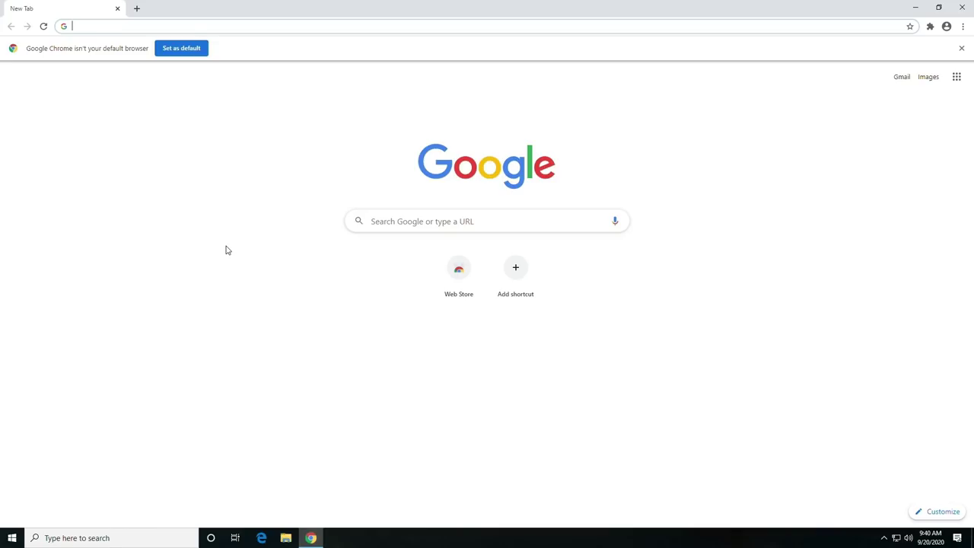
# Search Google for 7zip and download the 64-bit 7-Zip installer.
pyautogui.write('c')
pyautogui.press('BackSpace')
pyautogui.press('BackSpace')
pyautogui.write('7zip')
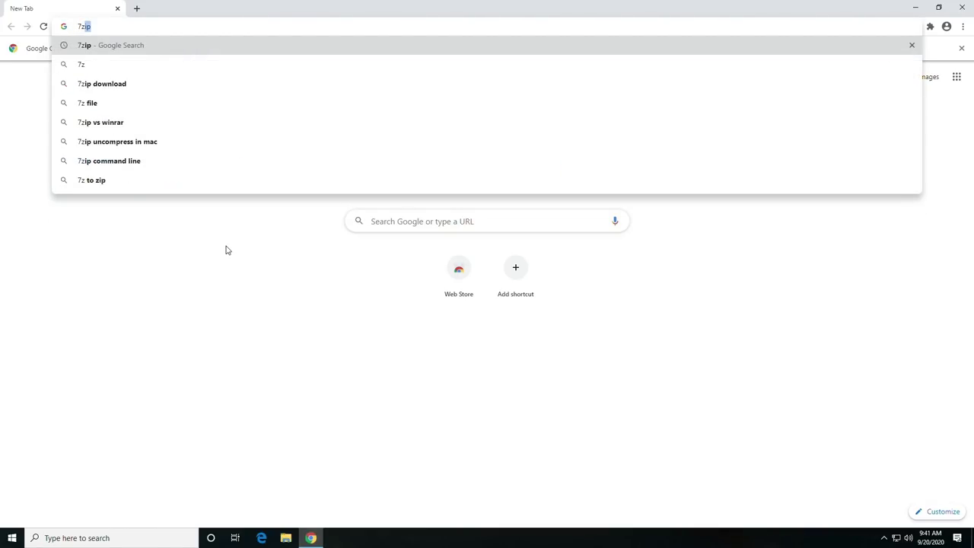
pyautogui.press('Return')
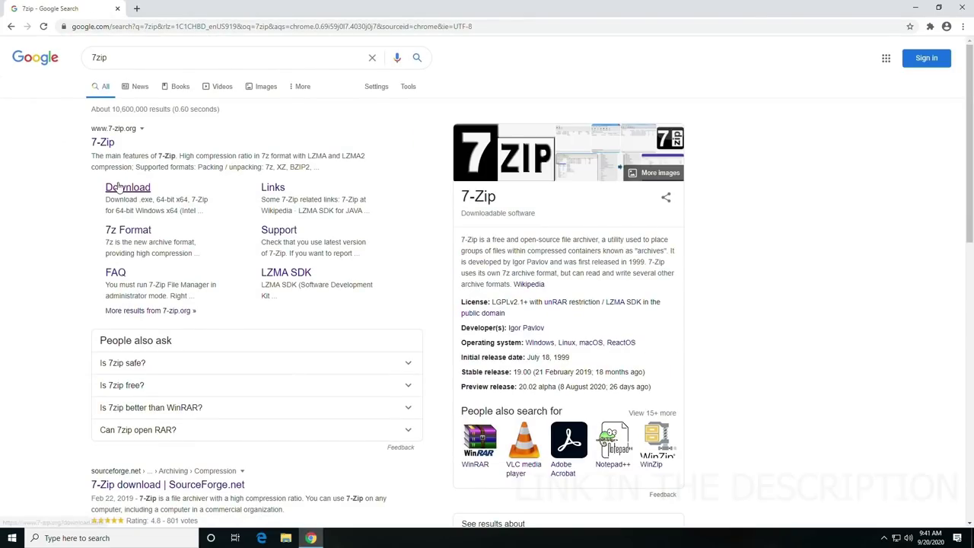
pyautogui.click(128, 188)
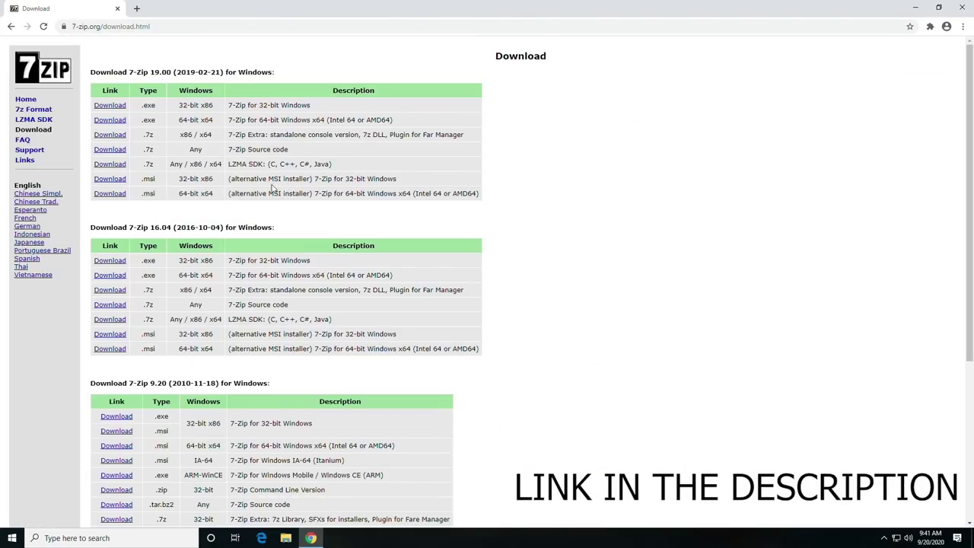
pyautogui.click(111, 122)
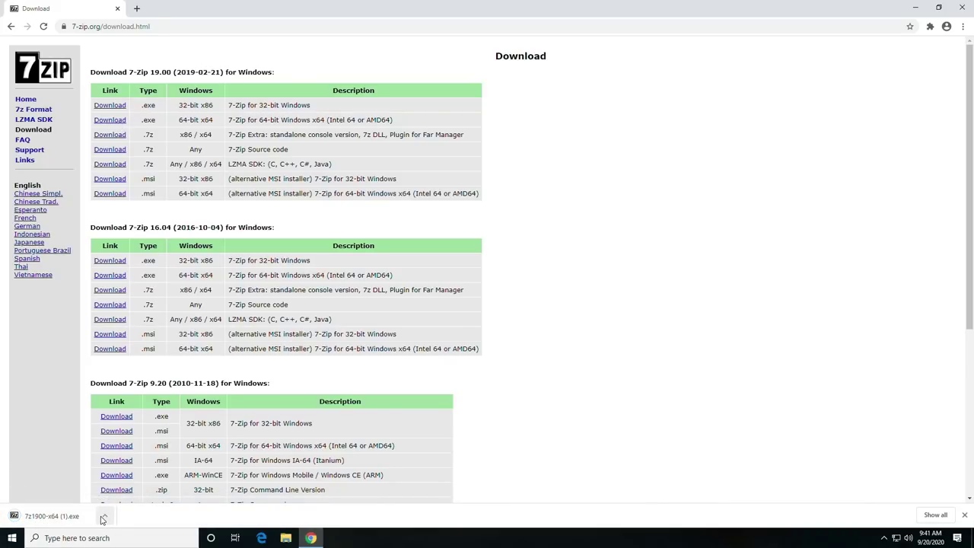
# Install 7-Zip 19.00 into the default folder and open a new blank tab.
pyautogui.click(99, 517)
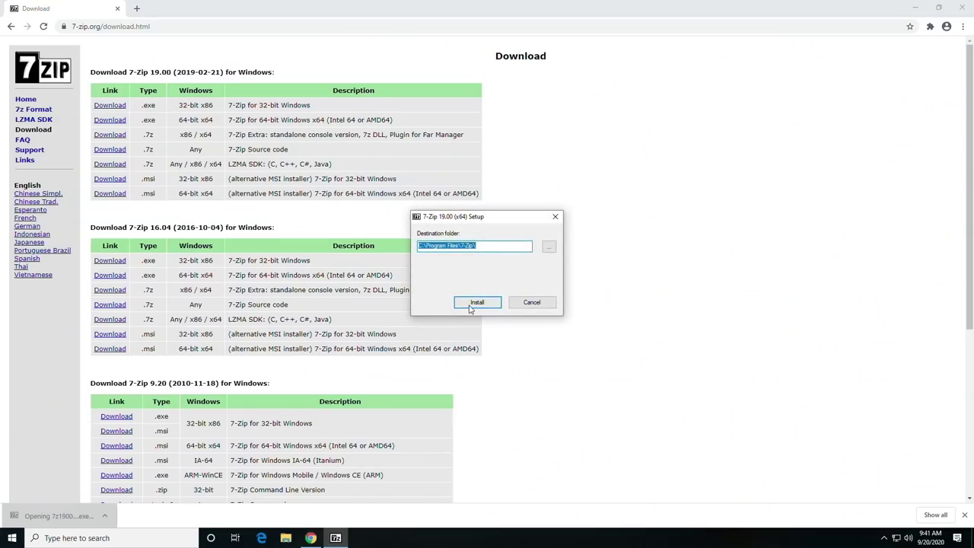
pyautogui.click(475, 303)
pyautogui.click(478, 302)
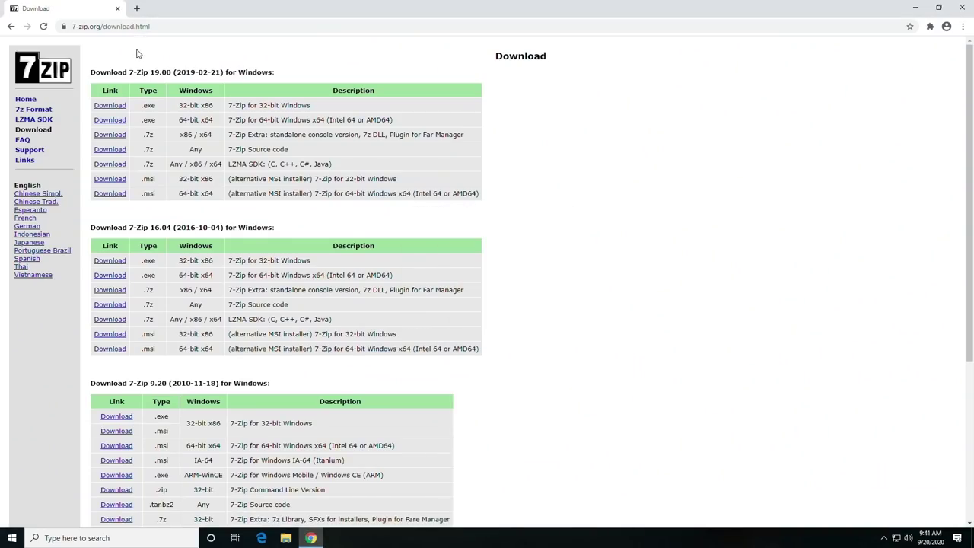
pyautogui.click(135, 8)
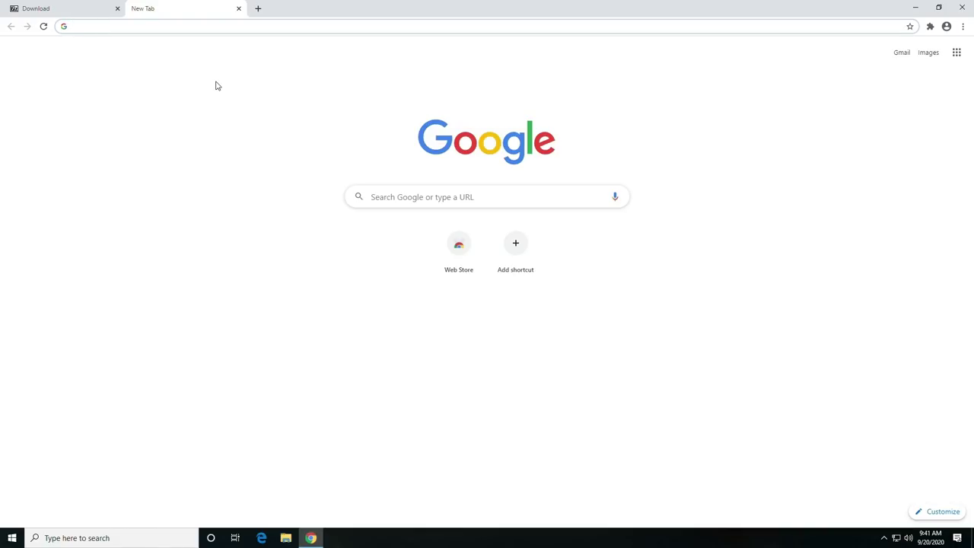
# Search 'claymore dual miner', open claymoredualminer.com, and start the Claymore zip download.
pyautogui.write('claymore dual miner')
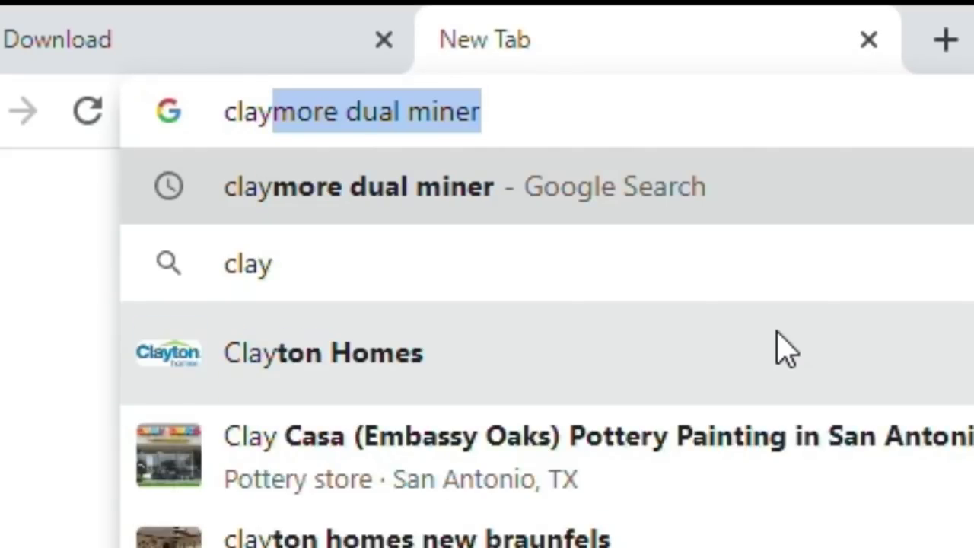
pyautogui.click(204, 53)
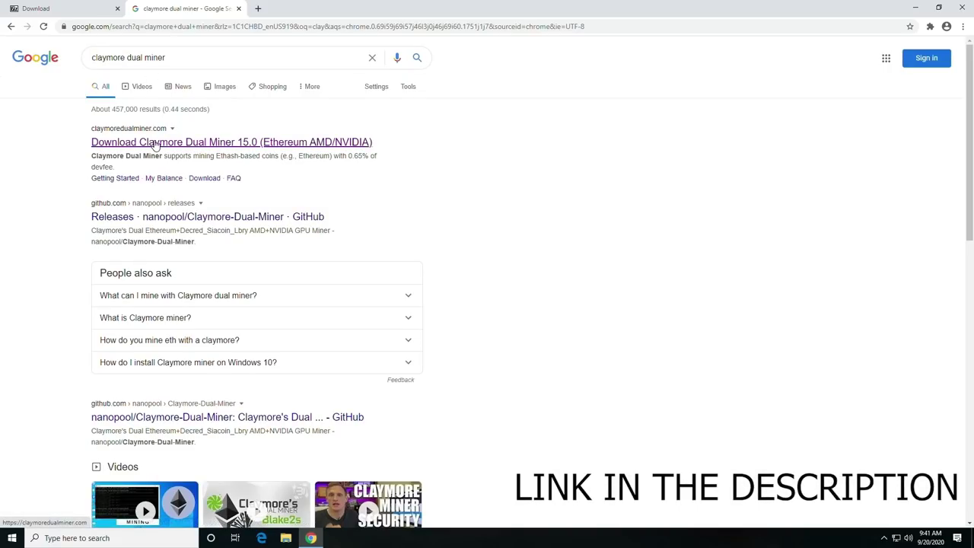
pyautogui.click(156, 145)
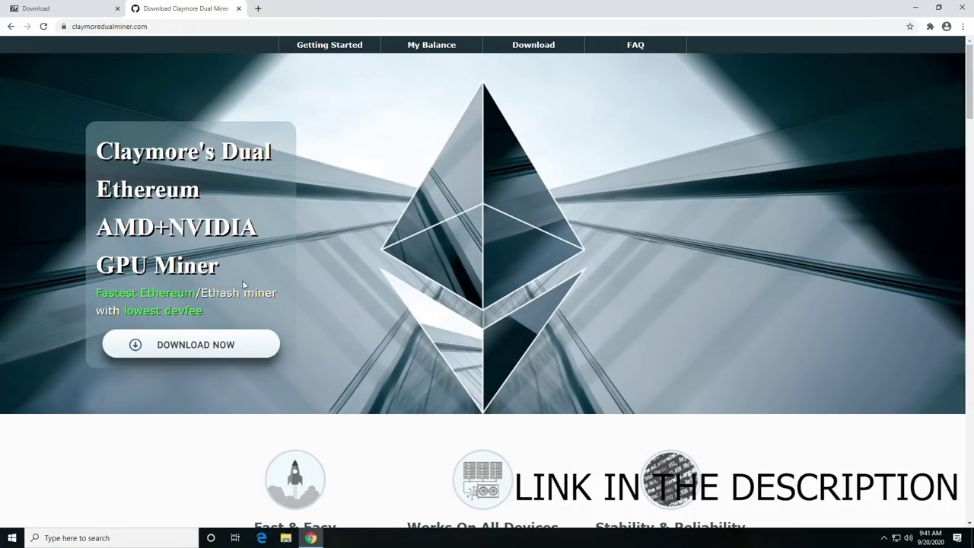
pyautogui.click(208, 351)
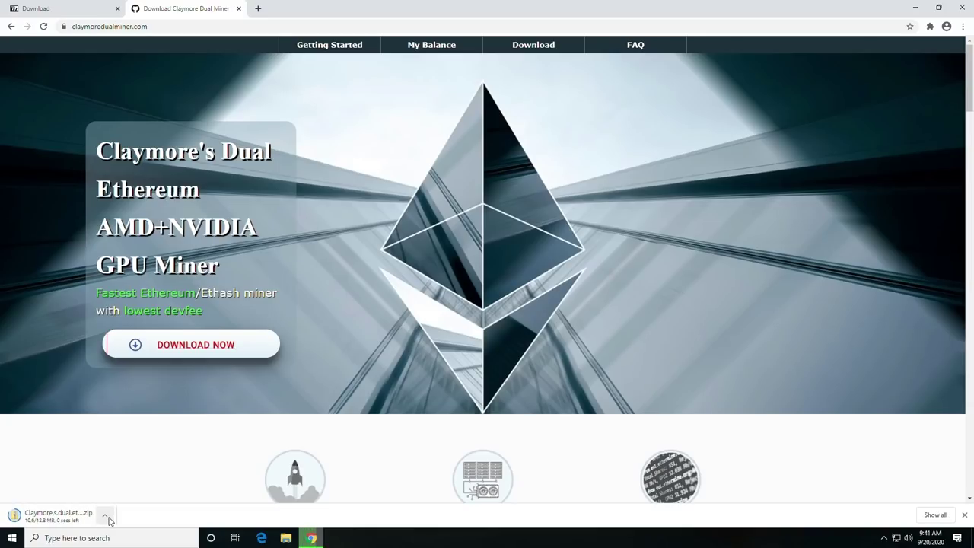
# Keep the blocked Claymore zip as a dangerous file from Chrome's full Downloads list.
pyautogui.click(110, 520)
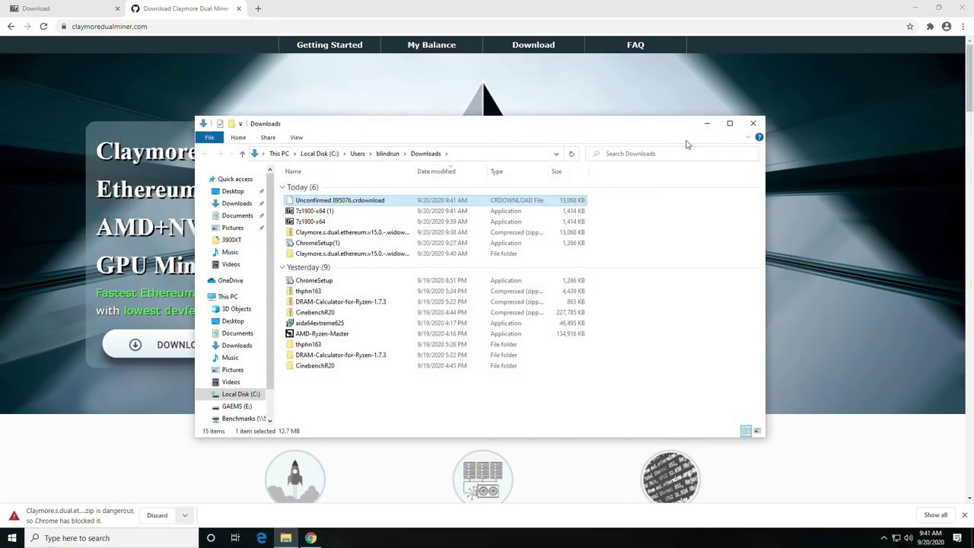
pyautogui.click(754, 124)
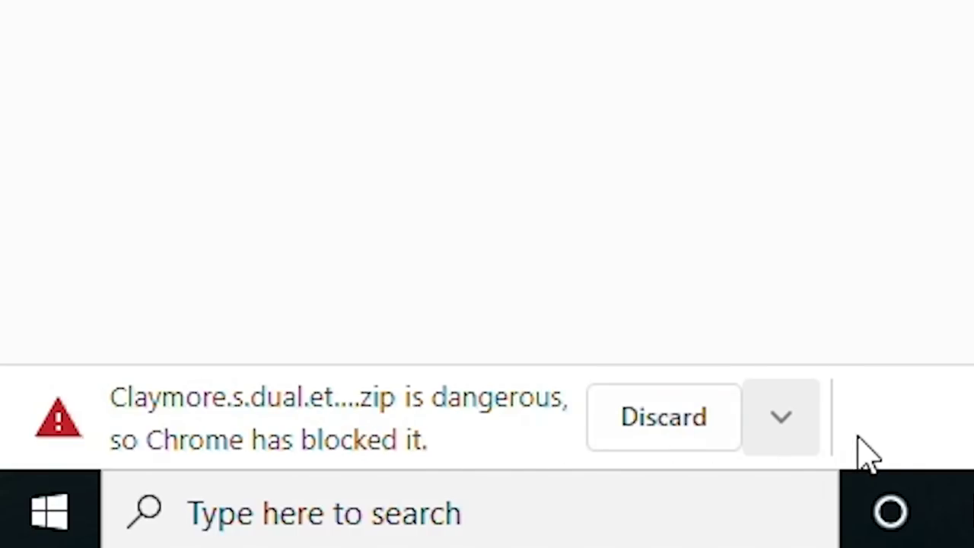
pyautogui.click(789, 446)
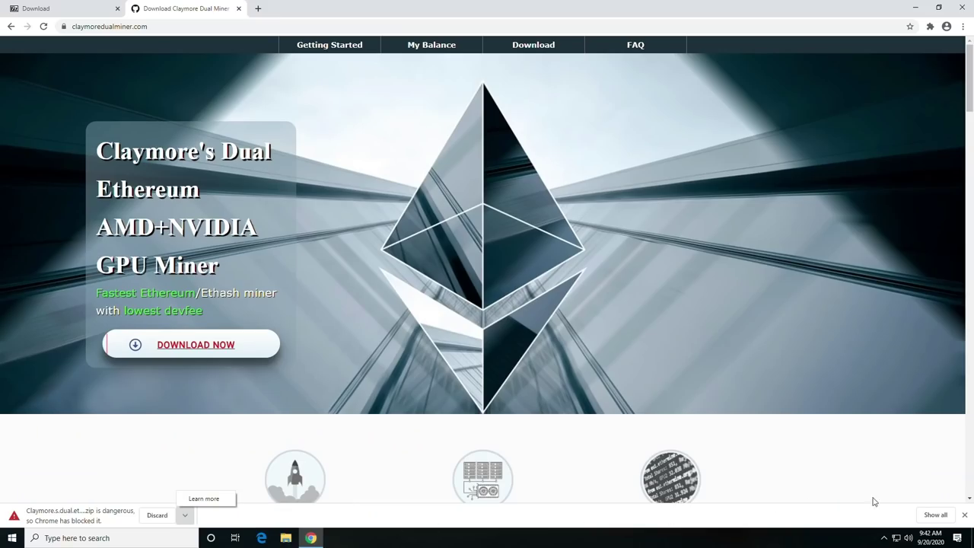
pyautogui.click(867, 518)
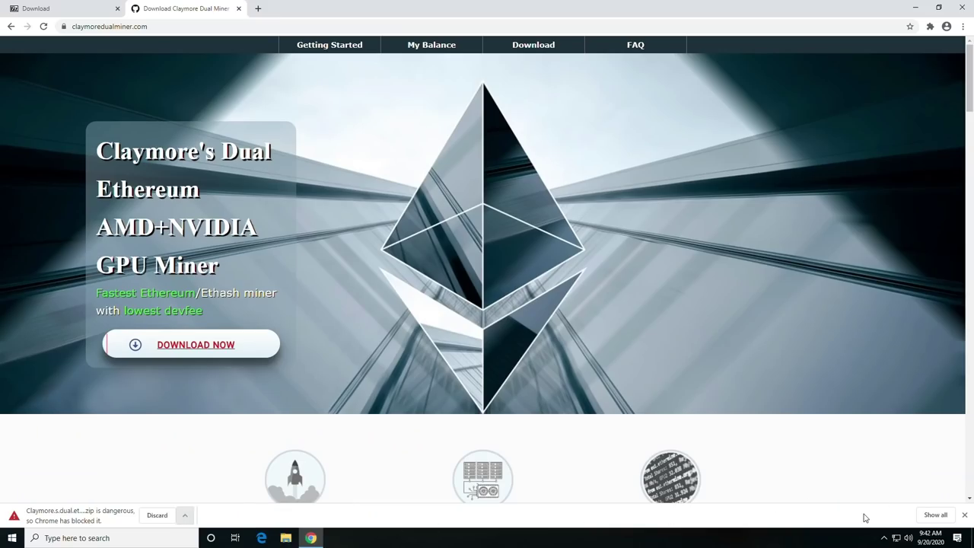
pyautogui.click(938, 517)
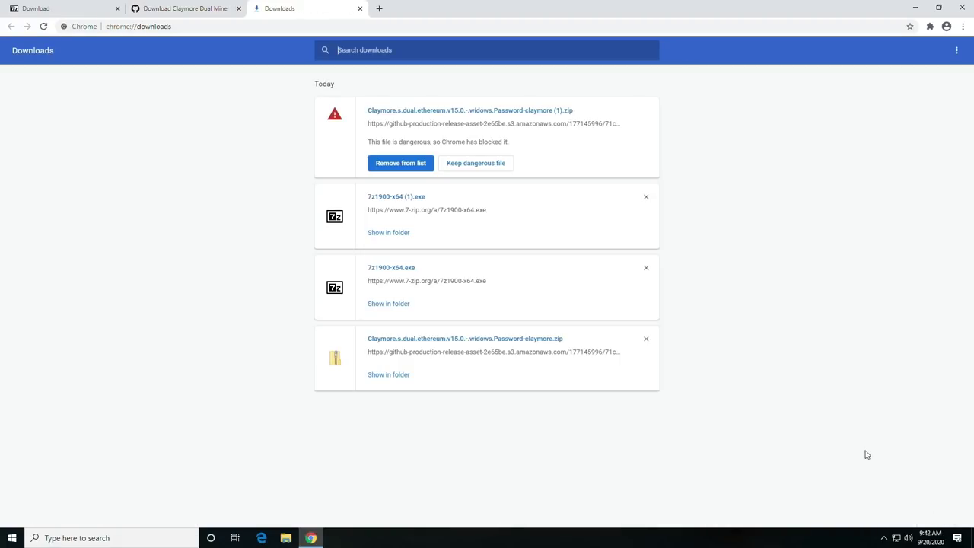
pyautogui.click(476, 163)
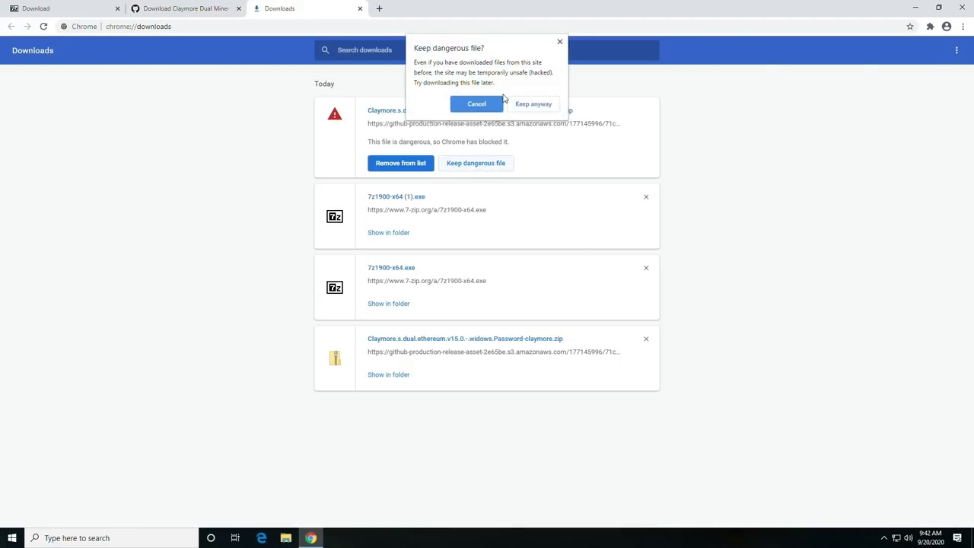
pyautogui.click(544, 108)
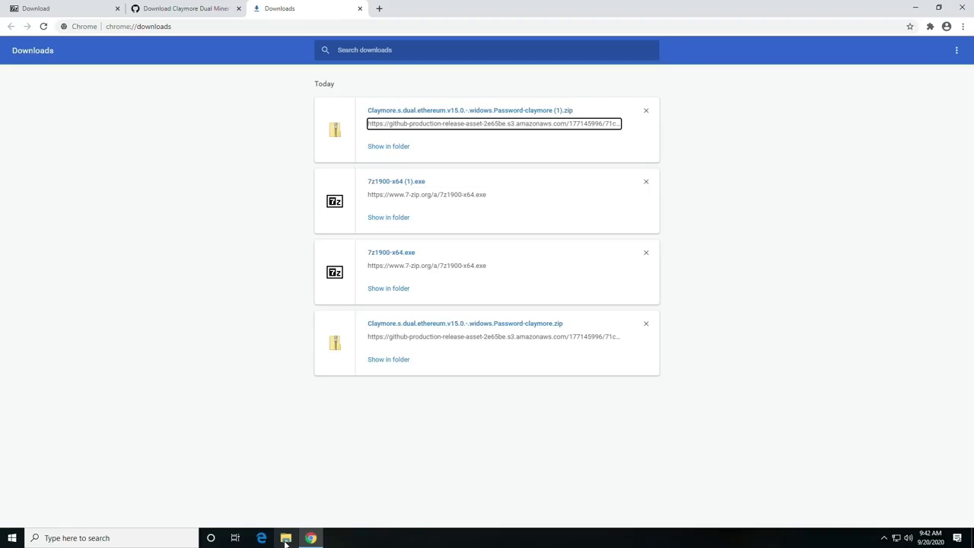
# In the Downloads folder, delete the fourteen older files, keeping only the Claymore zip.
pyautogui.click(286, 538)
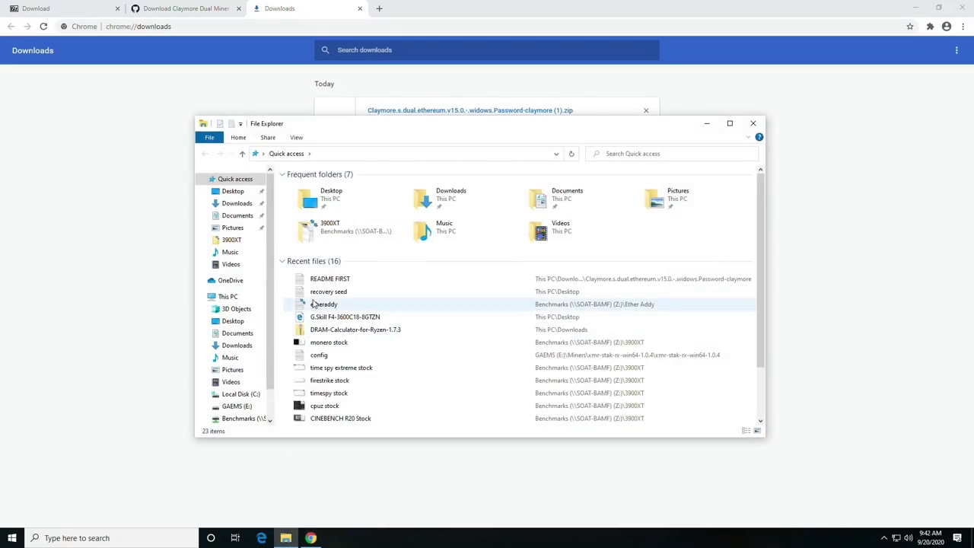
pyautogui.click(233, 203)
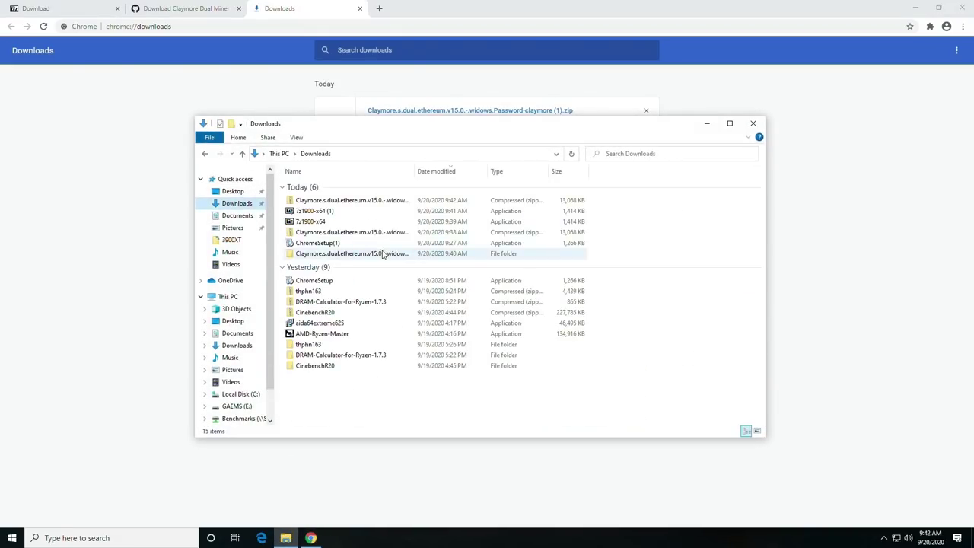
pyautogui.doubleClick(415, 170)
pyautogui.moveTo(335, 376); pyautogui.dragTo(325, 209)
pyautogui.rightClick(326, 245)
pyautogui.click(354, 370)
# Extract the Claymore zip with 7-Zip and open README FIRST to find the archive password.
pyautogui.rightClick(341, 203)
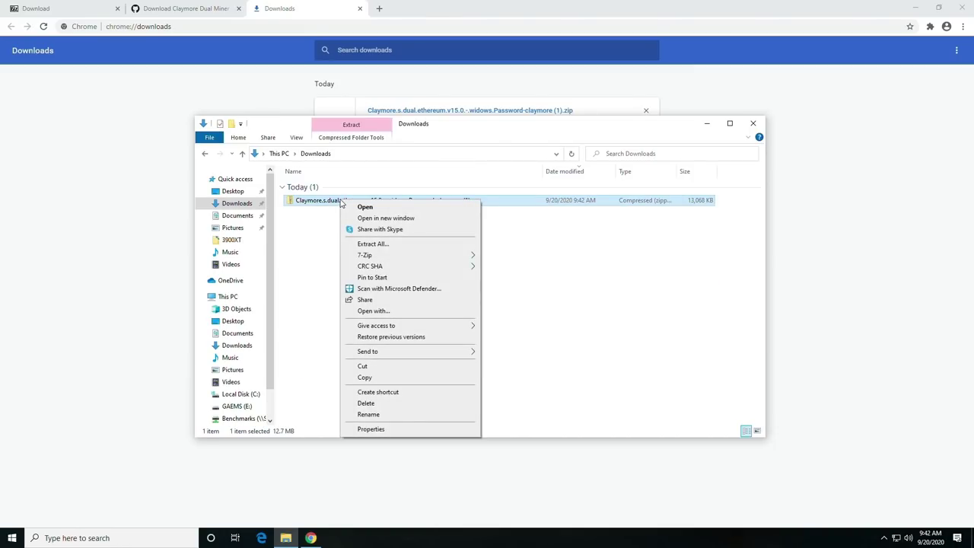
pyautogui.moveTo(367, 257)
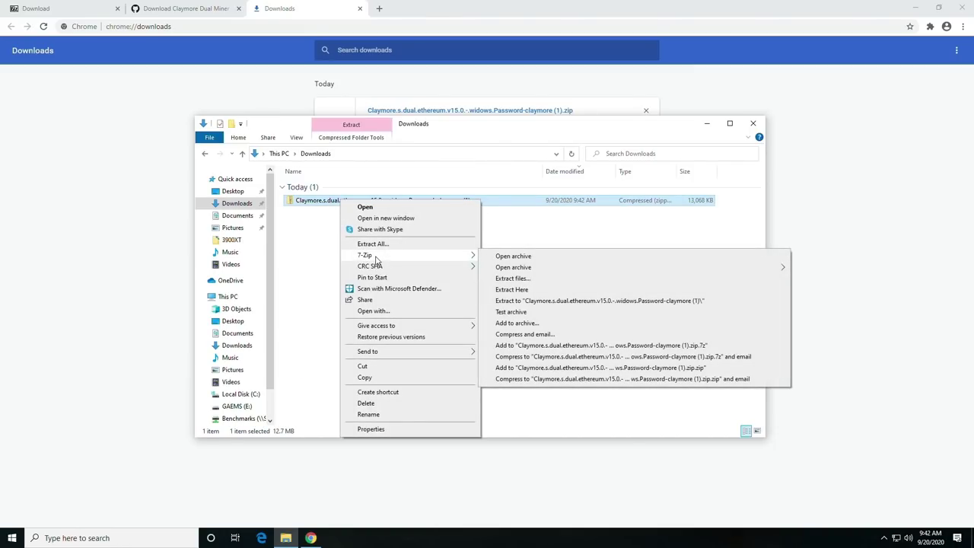
pyautogui.click(525, 281)
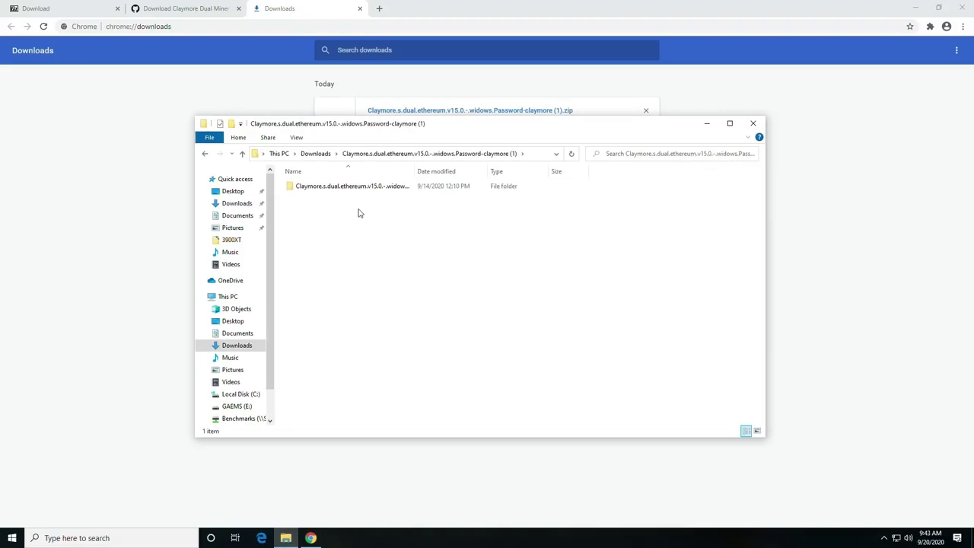
pyautogui.doubleClick(339, 188)
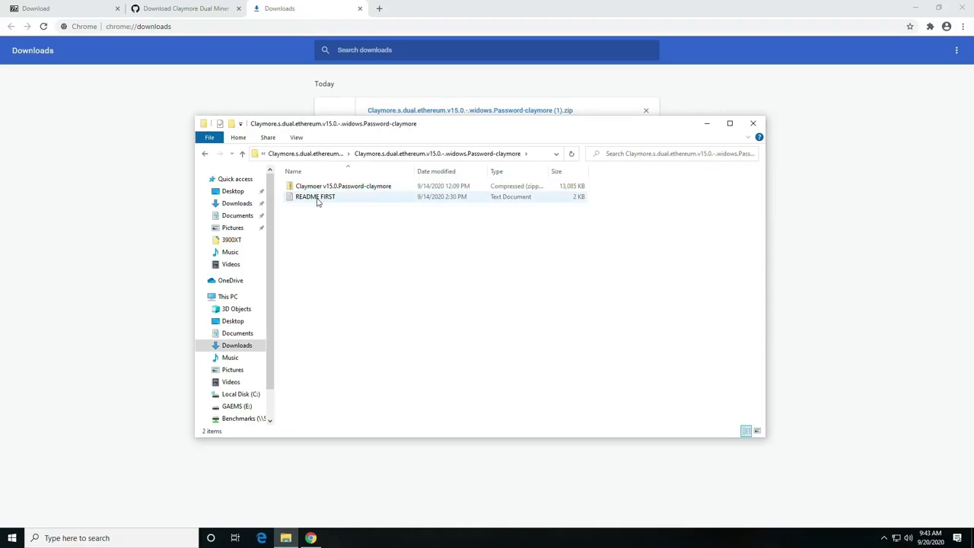
pyautogui.doubleClick(316, 197)
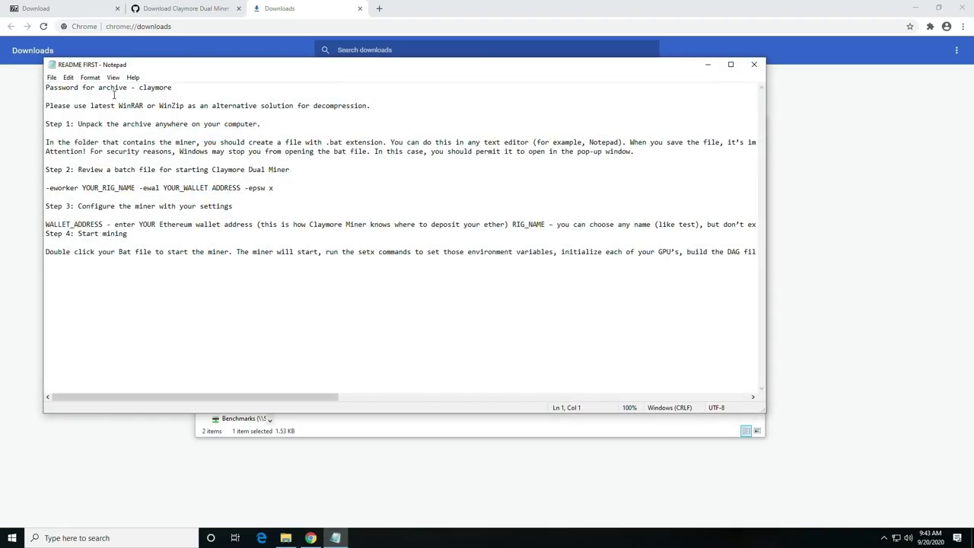
pyautogui.moveTo(175, 88); pyautogui.dragTo(142, 88)
pyautogui.moveTo(393, 77); pyautogui.dragTo(400, 144)
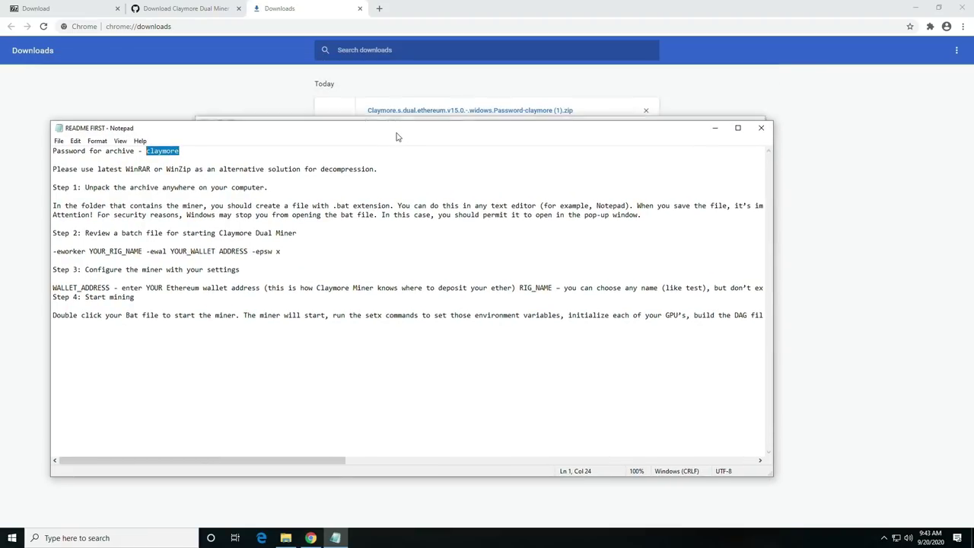
pyautogui.click(435, 126)
# Extract the inner Claymoer v15.0 zip with 7-Zip, entering the archive password.
pyautogui.rightClick(338, 188)
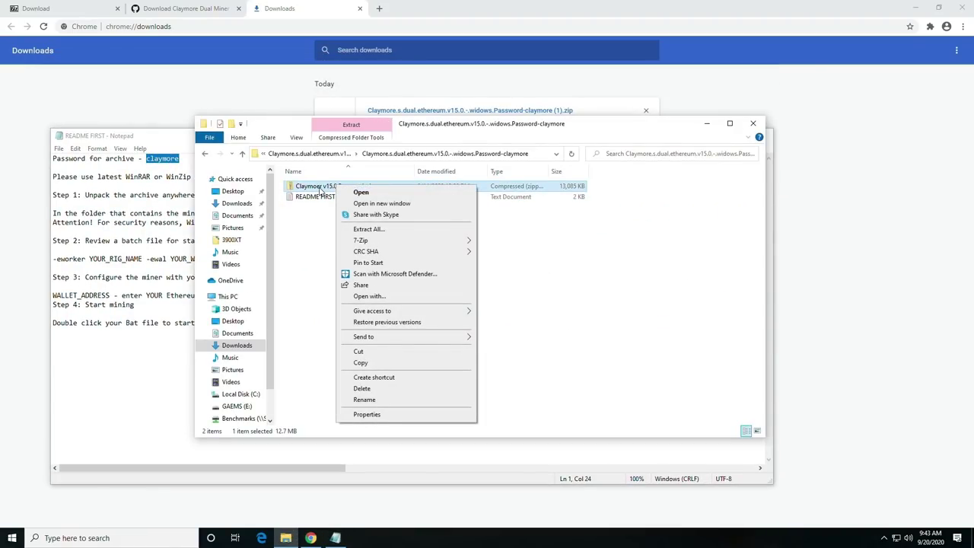
pyautogui.moveTo(376, 242)
pyautogui.click(520, 267)
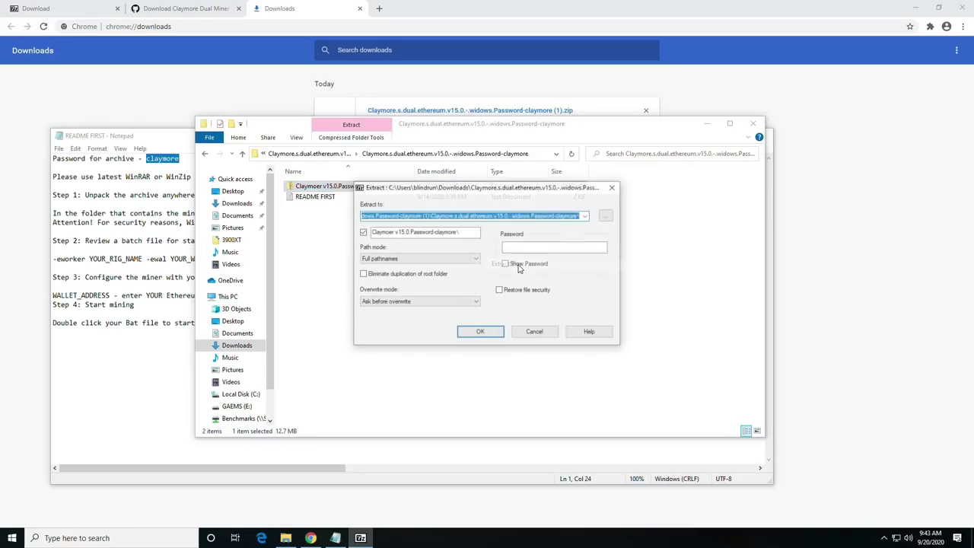
pyautogui.click(496, 332)
pyautogui.write('claymore')
pyautogui.press('Return')
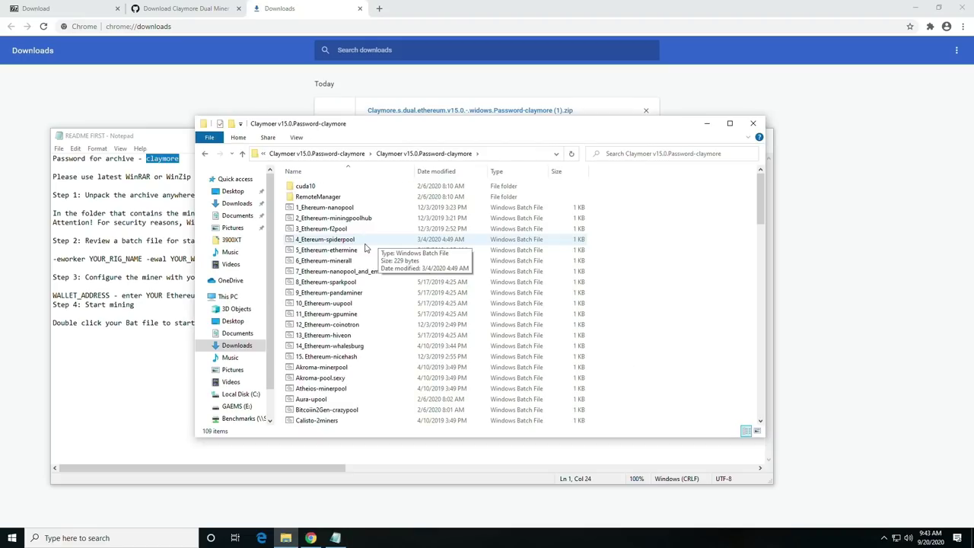
# Review the 109-item miner folder, move it aside, and return to Chrome's Downloads page.
pyautogui.scroll(-10, 366, 248)
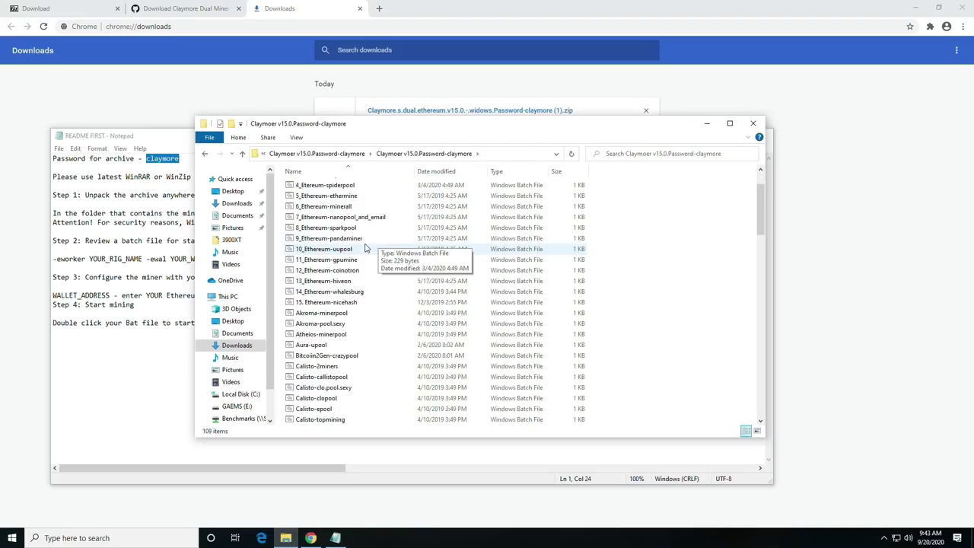
pyautogui.scroll(7, 368, 248)
pyautogui.scroll(3, 367, 248)
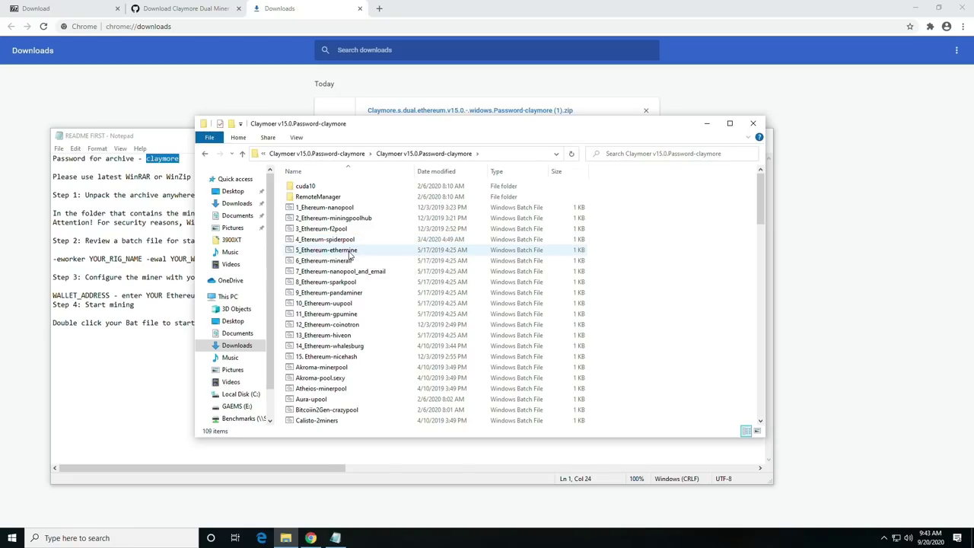
pyautogui.moveTo(457, 123); pyautogui.dragTo(617, 124)
pyautogui.click(662, 8)
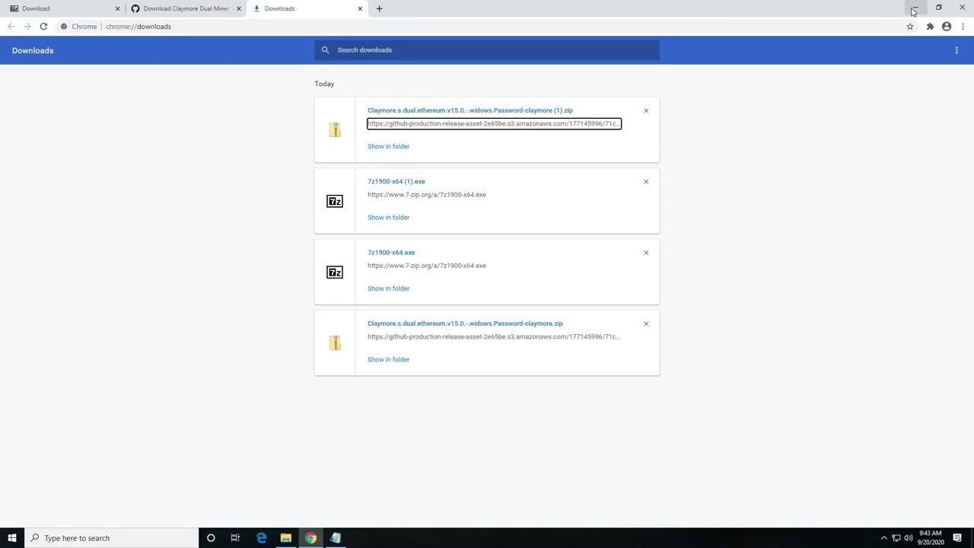
# Copy the MetaMask Account 1 wallet address from the extension popup in a new tab.
pyautogui.click(379, 8)
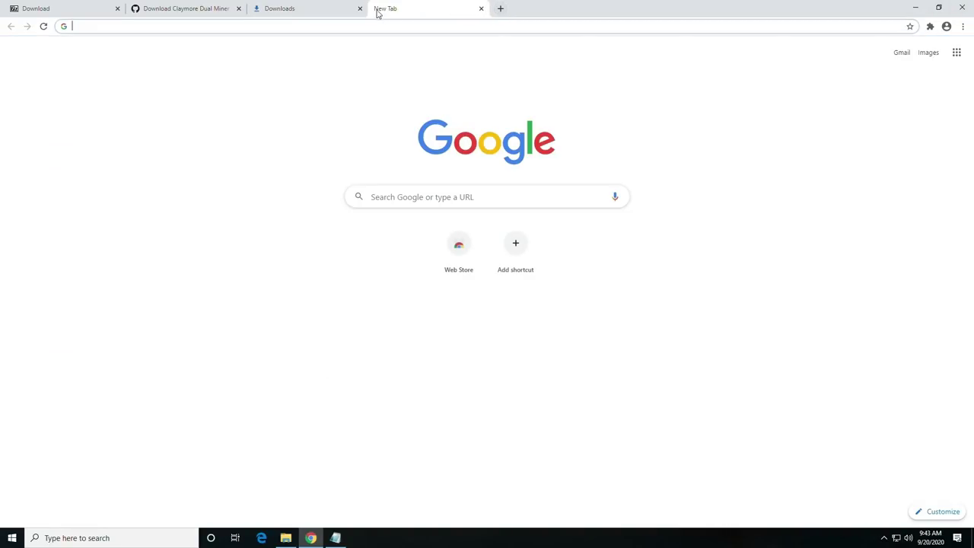
pyautogui.click(963, 26)
pyautogui.click(930, 26)
pyautogui.click(827, 97)
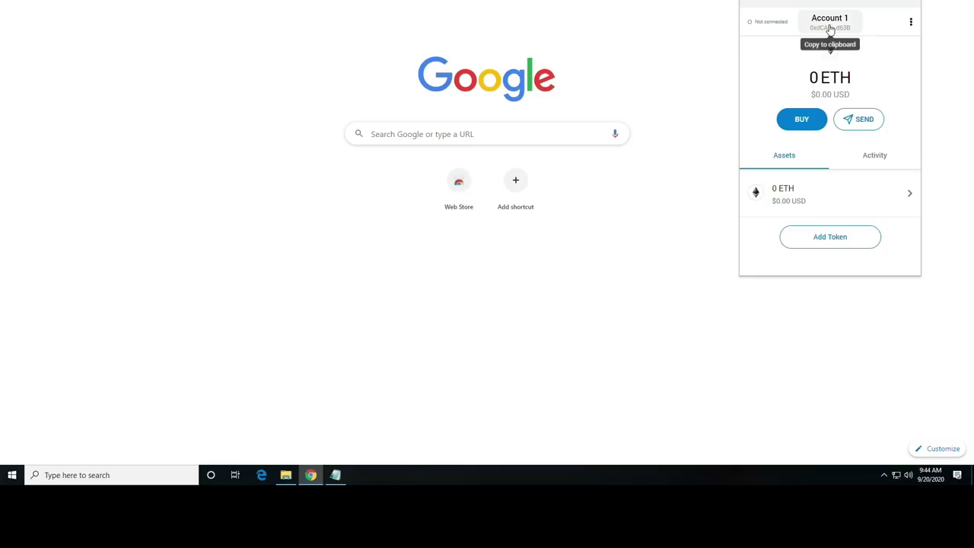
pyautogui.click(830, 27)
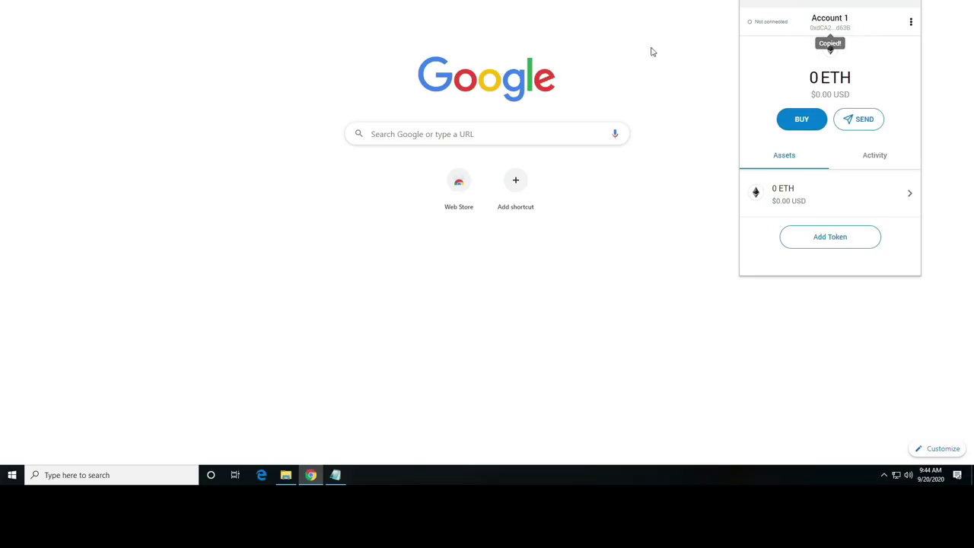
pyautogui.click(286, 465)
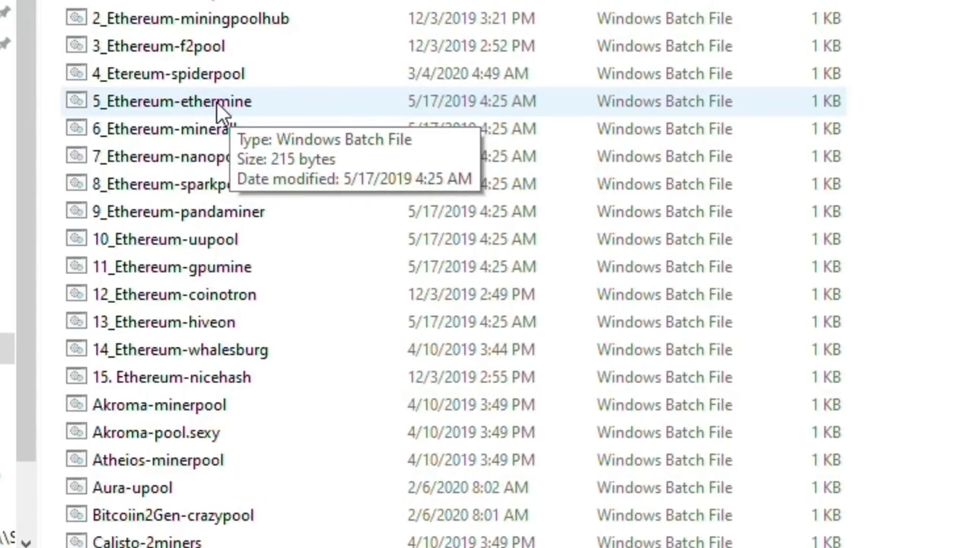
# Edit 5_Ethereum-ethermine in Notepad, changing the pool prefix eu1 to us1.
pyautogui.rightClick(217, 107)
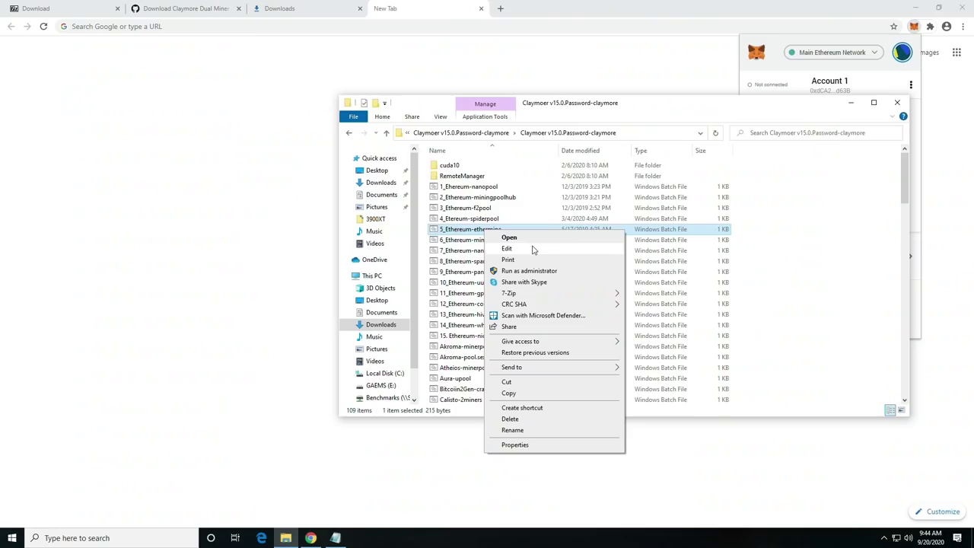
pyautogui.click(508, 249)
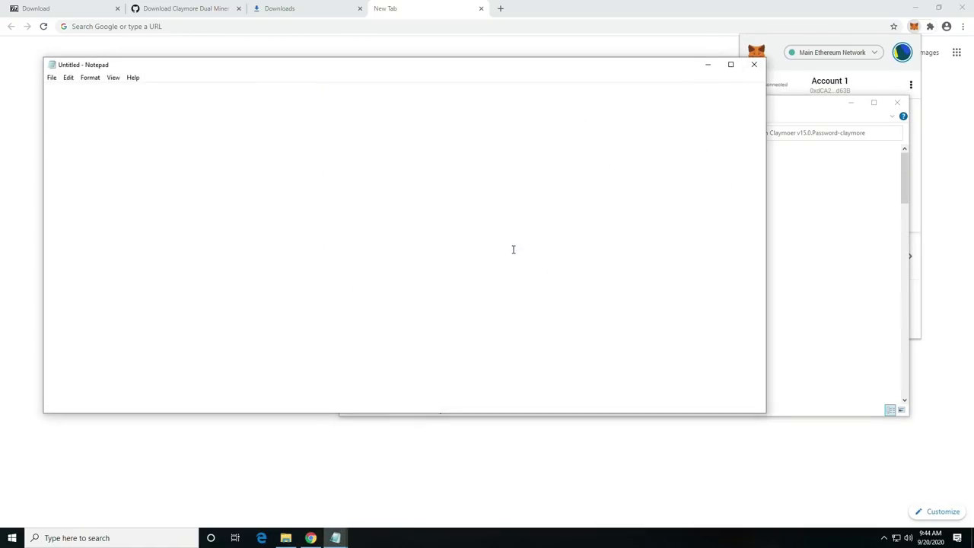
pyautogui.moveTo(330, 402); pyautogui.dragTo(302, 402)
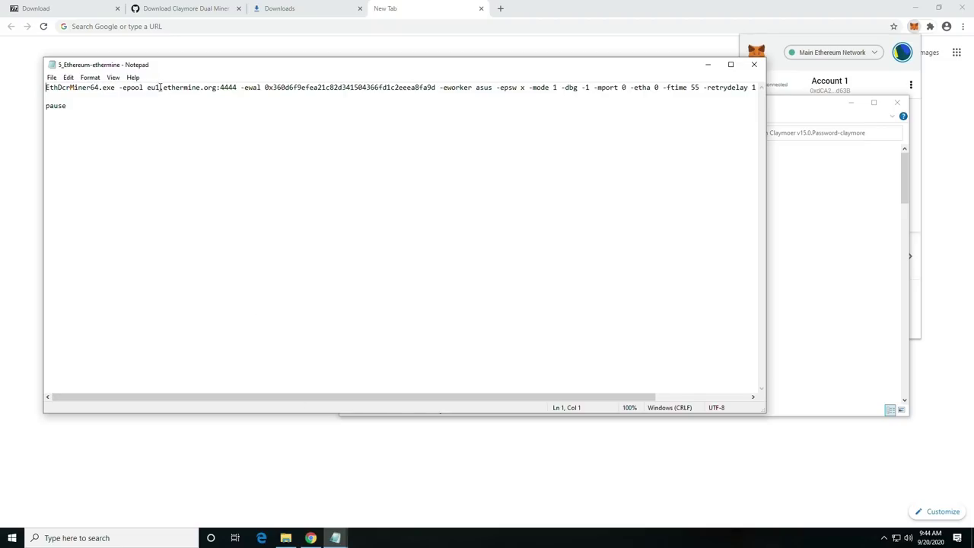
pyautogui.moveTo(160, 87); pyautogui.dragTo(155, 88)
pyautogui.write('us1')
# Copy the ethermine.org domain and load it in a new Chrome tab.
pyautogui.moveTo(214, 69); pyautogui.dragTo(170, 97)
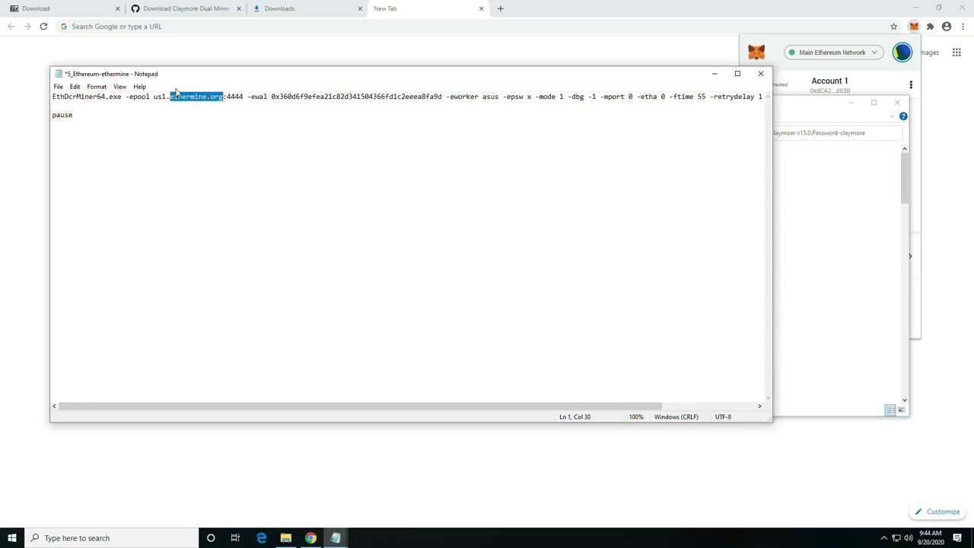
pyautogui.hotkey('ctrl', 'c')
pyautogui.click(500, 8)
pyautogui.hotkey('ctrl', 'v')
pyautogui.press('Return')
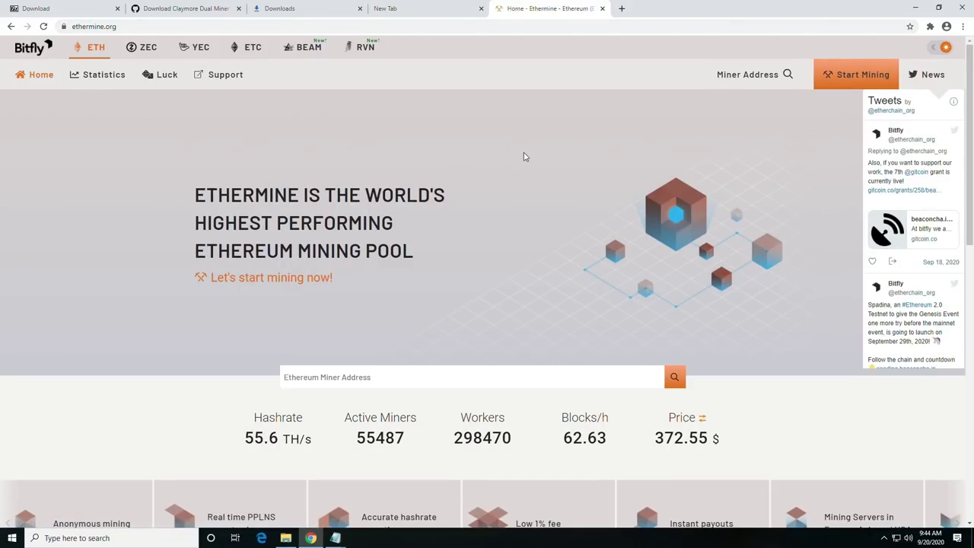
# Open Ethermine's Start Mining connection page and select the 4444 stratum port.
pyautogui.click(850, 77)
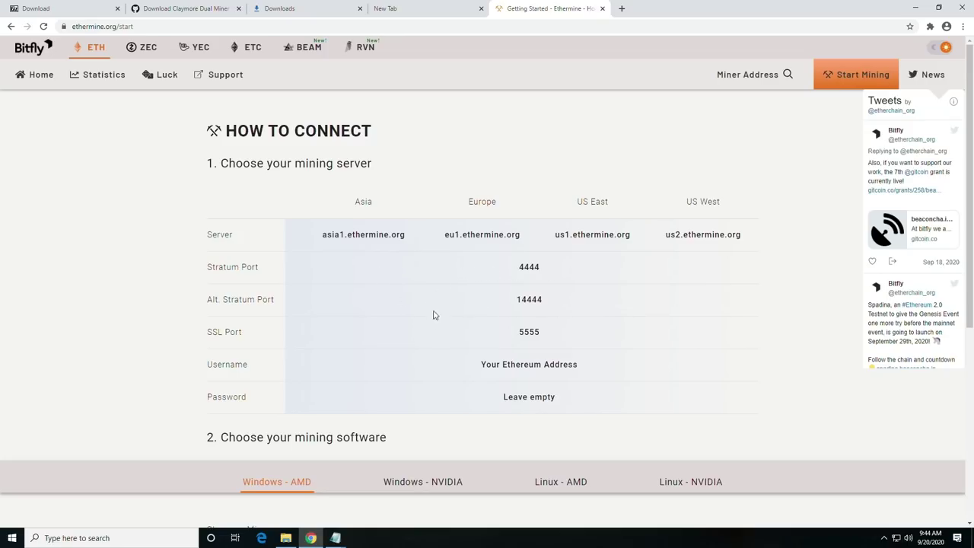
pyautogui.moveTo(514, 270); pyautogui.dragTo(553, 271)
# Select the old wallet address after -ewal and paste over it, undoing an ethermine.org paste.
pyautogui.click(384, 9)
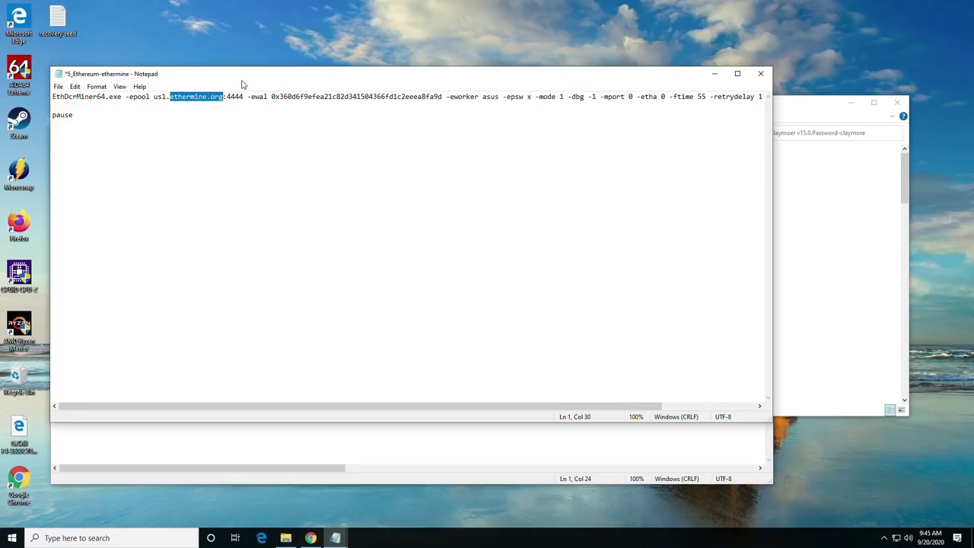
pyautogui.moveTo(237, 75); pyautogui.dragTo(303, 80)
pyautogui.click(255, 110)
pyautogui.moveTo(162, 102); pyautogui.dragTo(254, 101)
pyautogui.click(268, 101)
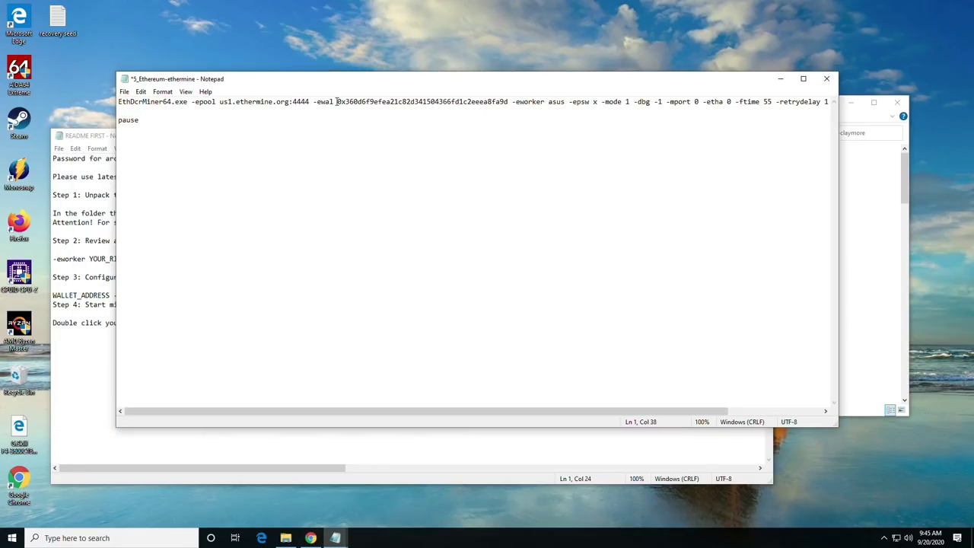
pyautogui.moveTo(337, 101); pyautogui.dragTo(510, 100)
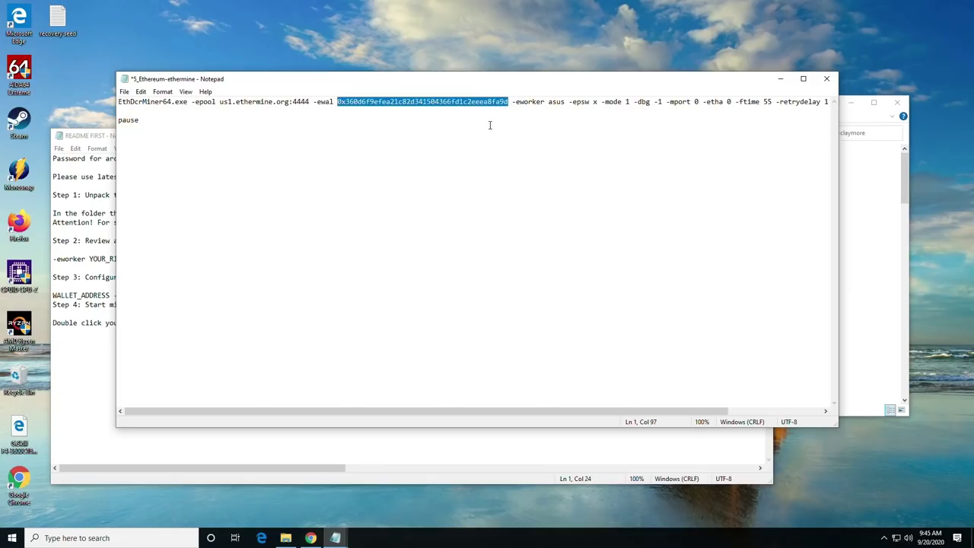
pyautogui.hotkey('ctrl', 'v')
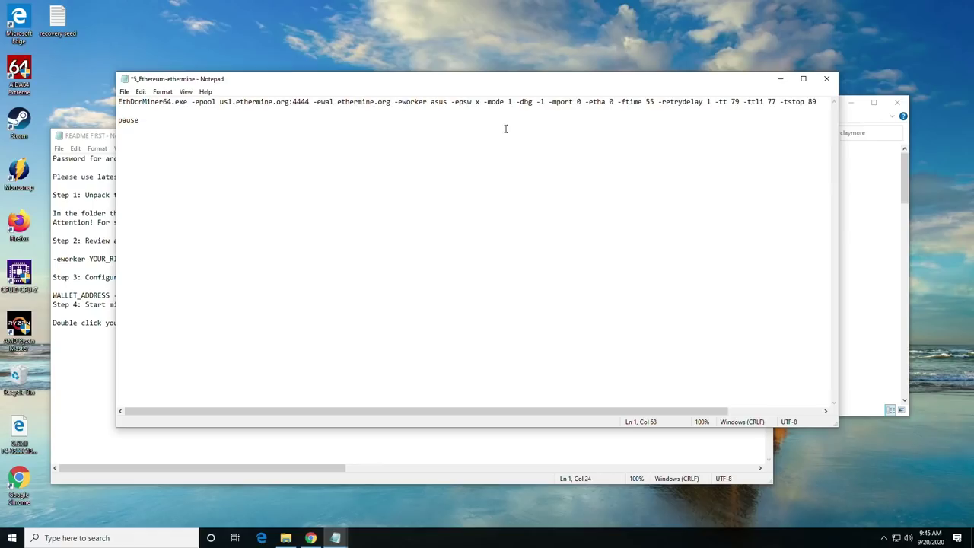
pyautogui.hotkey('ctrl', 'z')
# Delete the extra miner options from -dbg onward and the pause line.
pyautogui.moveTo(548, 102); pyautogui.dragTo(565, 102)
pyautogui.click(576, 109)
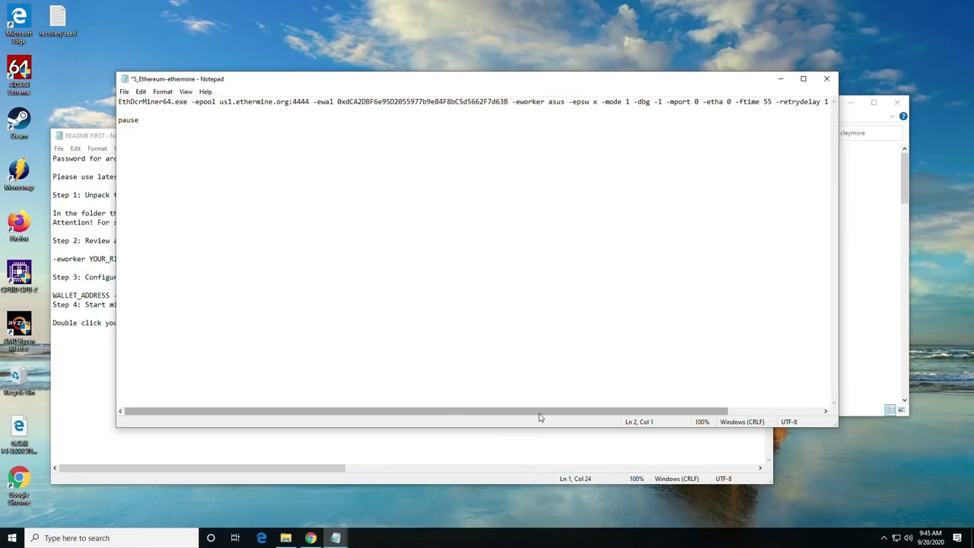
pyautogui.moveTo(540, 414); pyautogui.dragTo(644, 411)
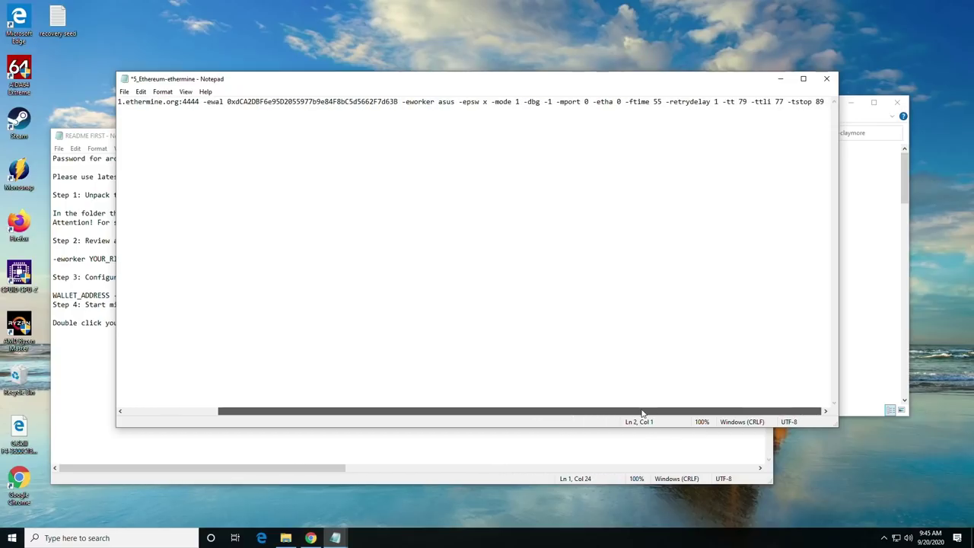
pyautogui.click(516, 101)
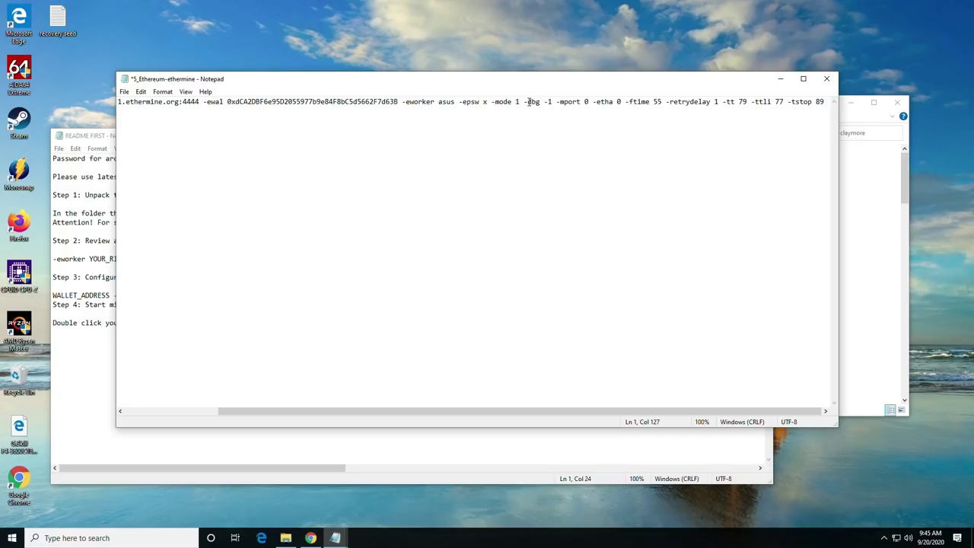
pyautogui.moveTo(529, 101); pyautogui.dragTo(856, 108)
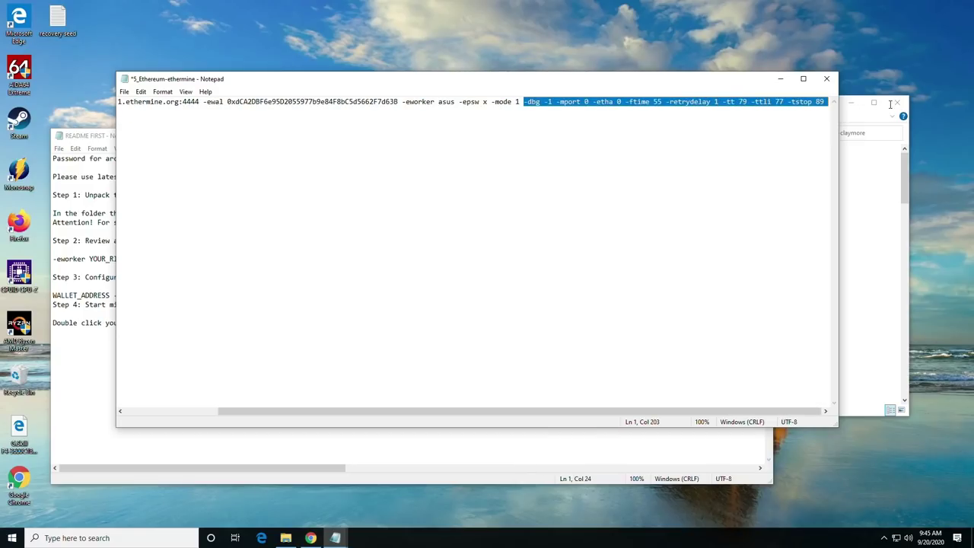
pyautogui.press('Delete')
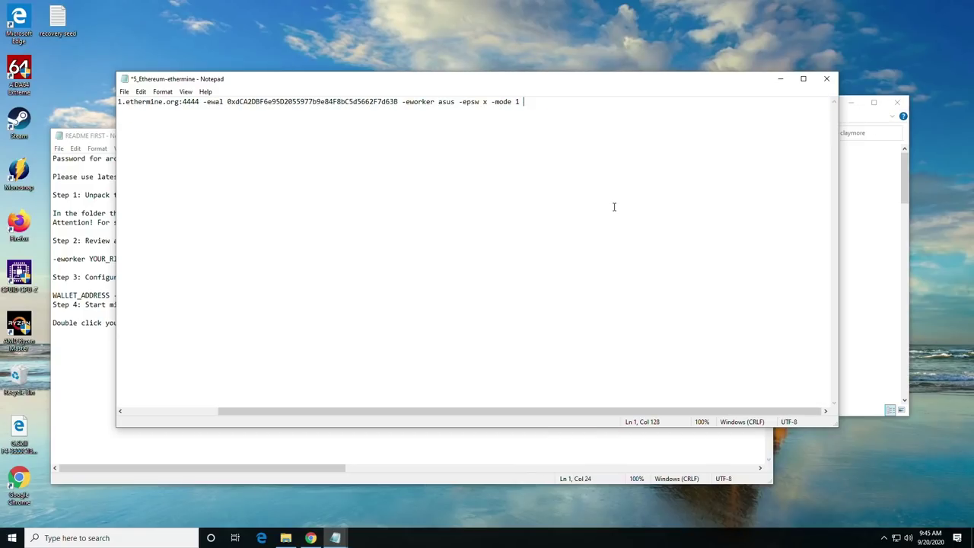
pyautogui.moveTo(476, 412); pyautogui.dragTo(312, 424)
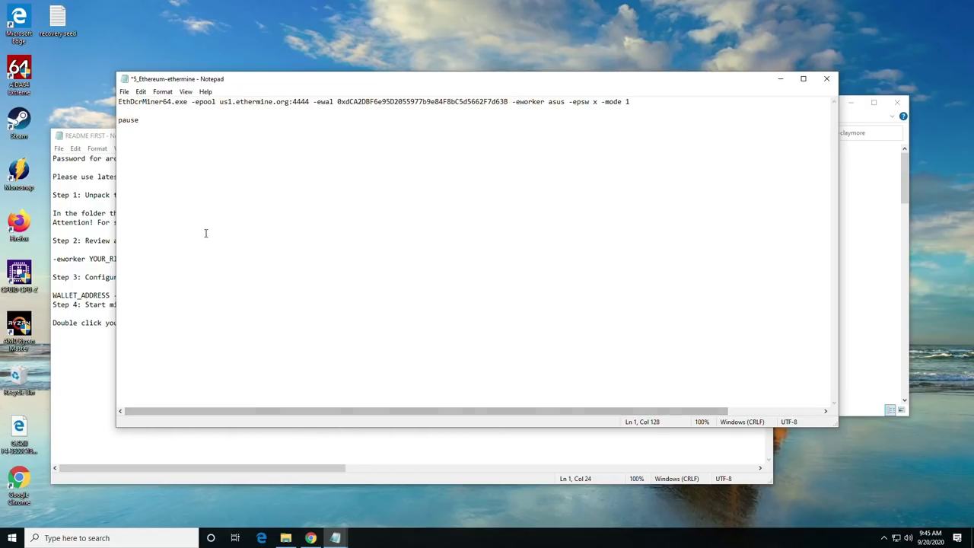
pyautogui.moveTo(166, 121); pyautogui.dragTo(118, 120)
pyautogui.press('Delete')
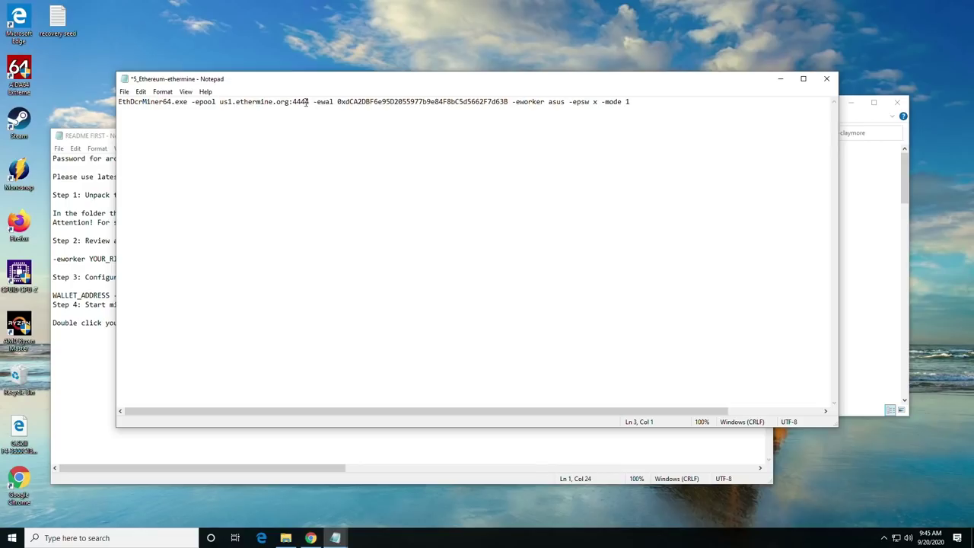
# Check the us1.ethermine.org:4444 pool and wallet address, then save the batch file.
pyautogui.moveTo(309, 103); pyautogui.dragTo(220, 103)
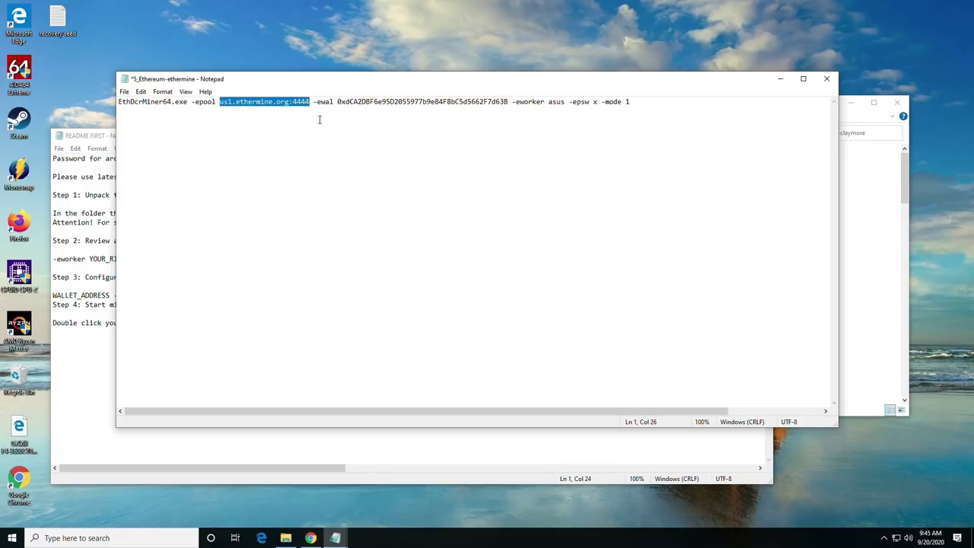
pyautogui.moveTo(338, 102); pyautogui.dragTo(509, 97)
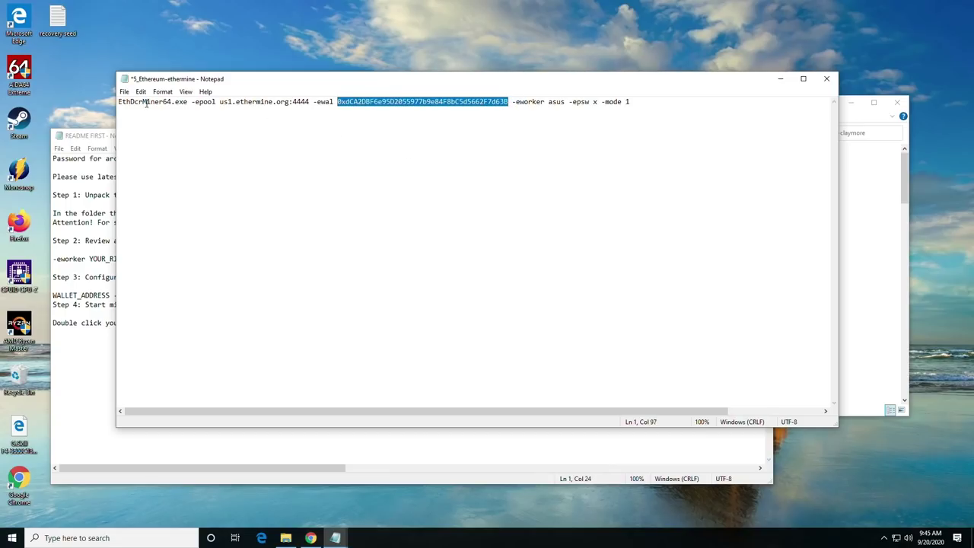
pyautogui.click(125, 92)
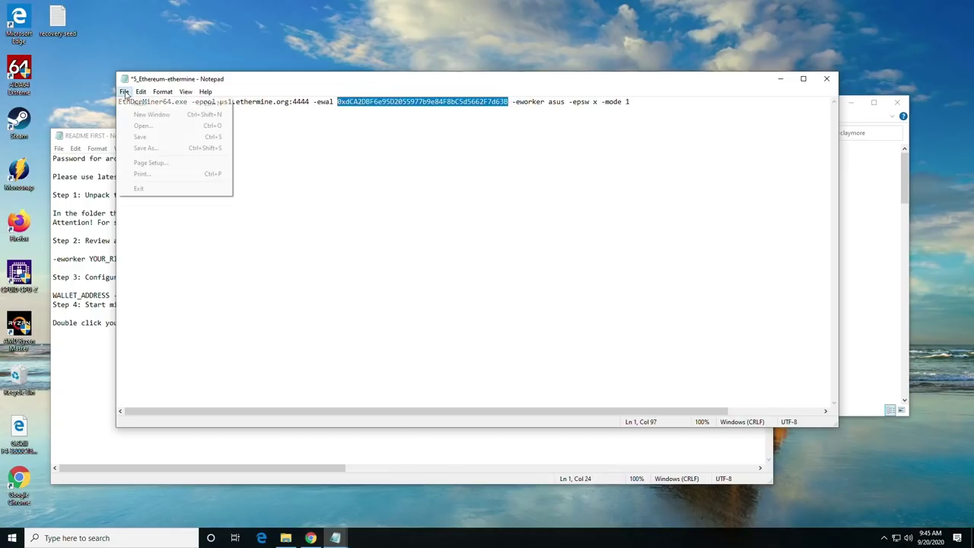
pyautogui.click(149, 139)
pyautogui.click(681, 102)
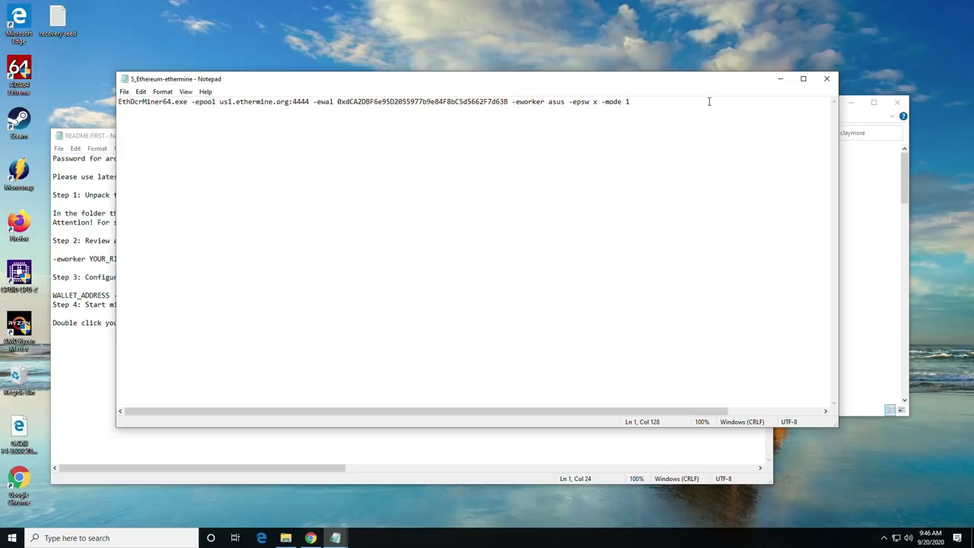
pyautogui.moveTo(693, 101); pyautogui.dragTo(121, 92)
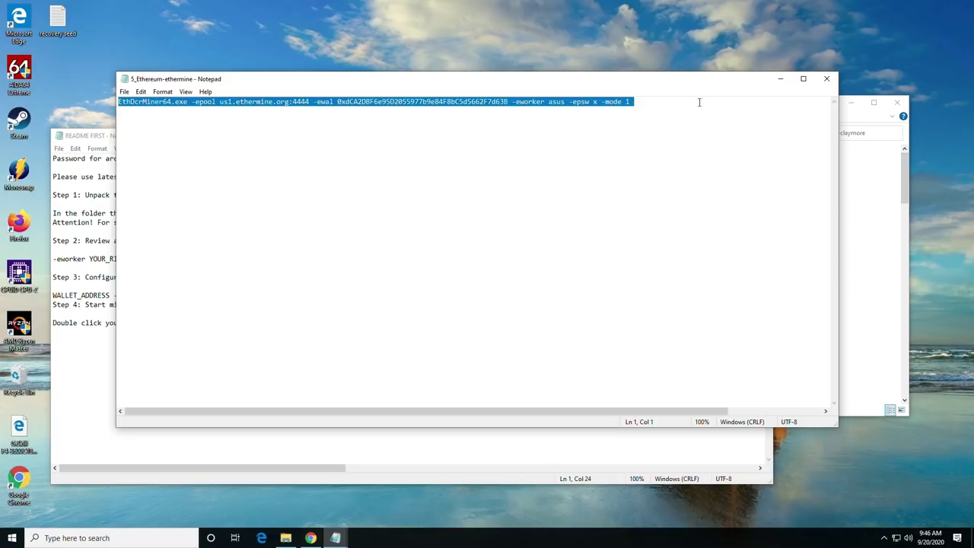
# Run the 5_Ethereum-ethermine batch file and snap the Claymore console to the left half.
pyautogui.click(780, 79)
pyautogui.rightClick(461, 229)
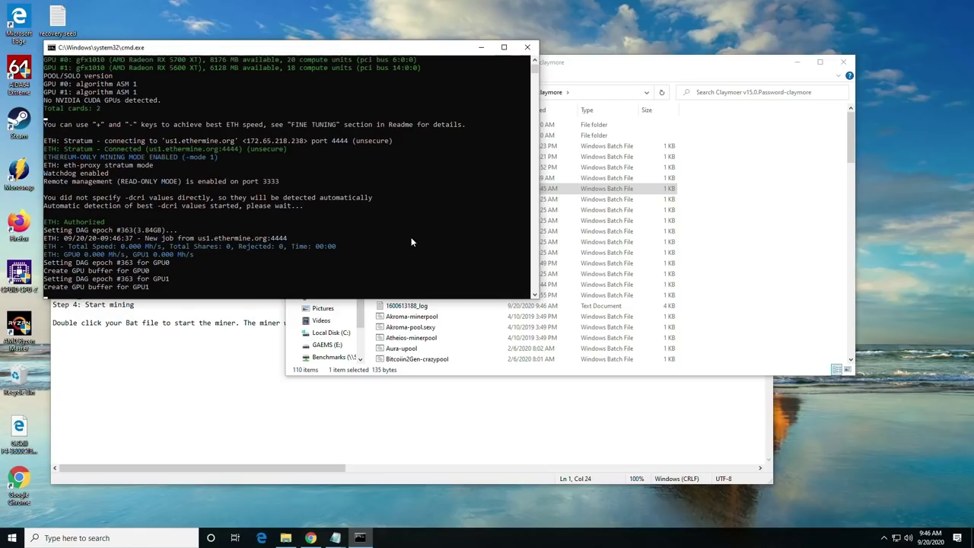
pyautogui.press('super+Left')
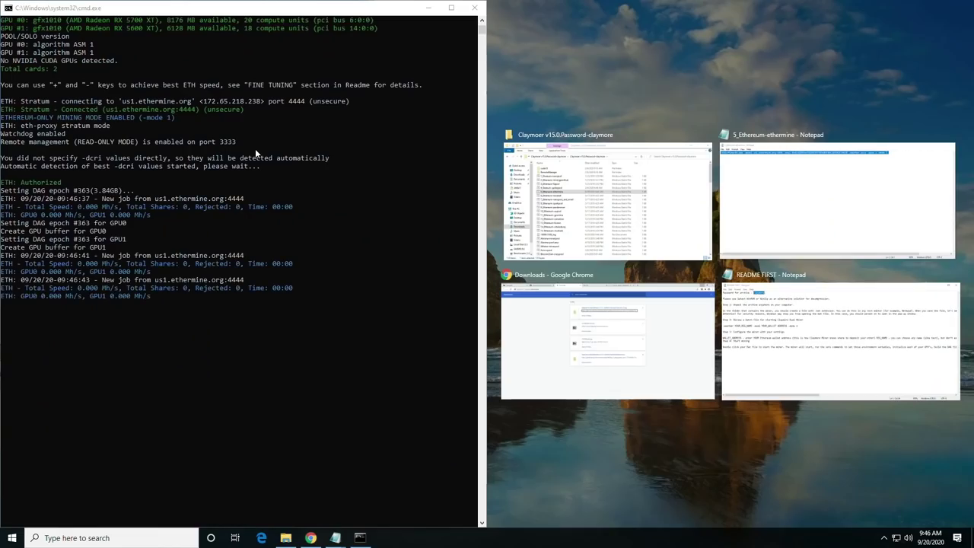
pyautogui.click(235, 365)
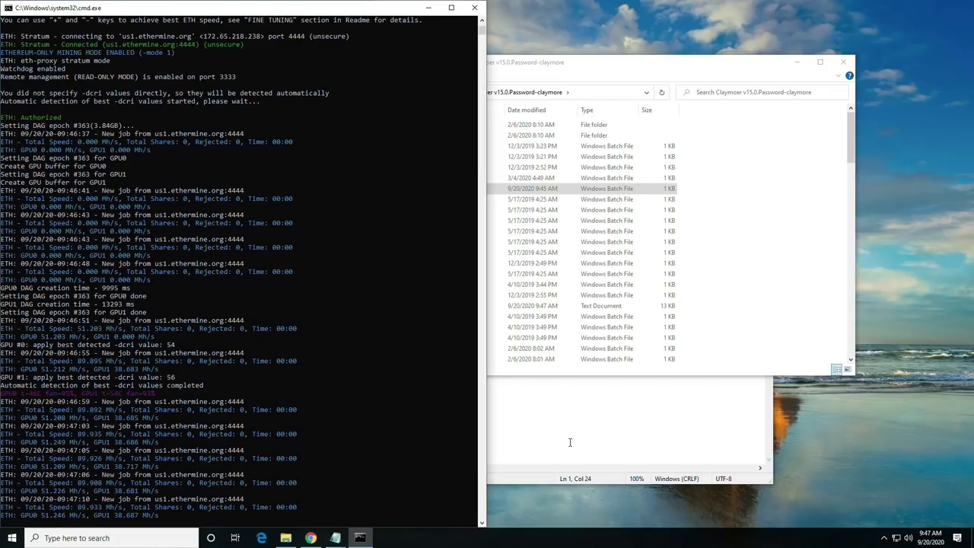
# Maximize Chrome and go to the Ethermine home page.
pyautogui.click(759, 316)
pyautogui.click(384, 15)
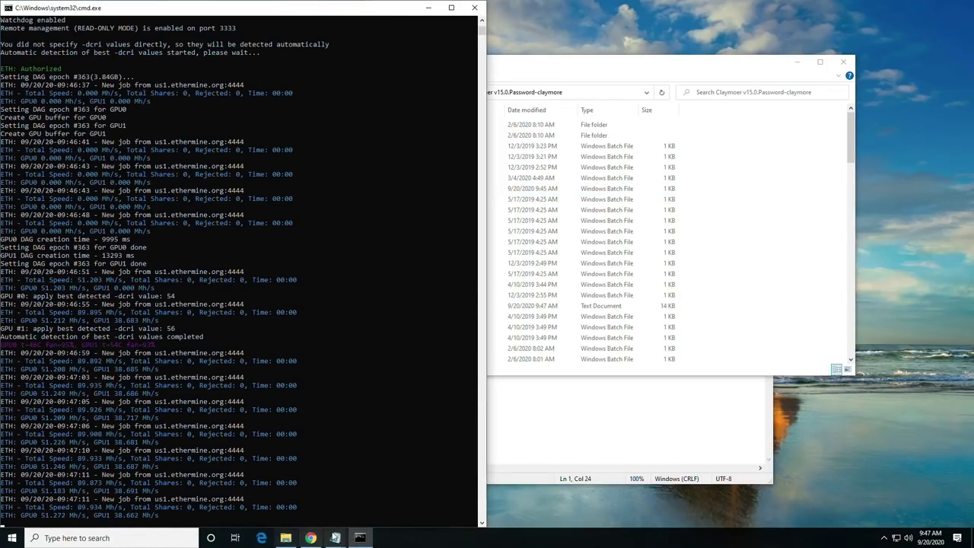
pyautogui.click(311, 537)
pyautogui.press('super+Right')
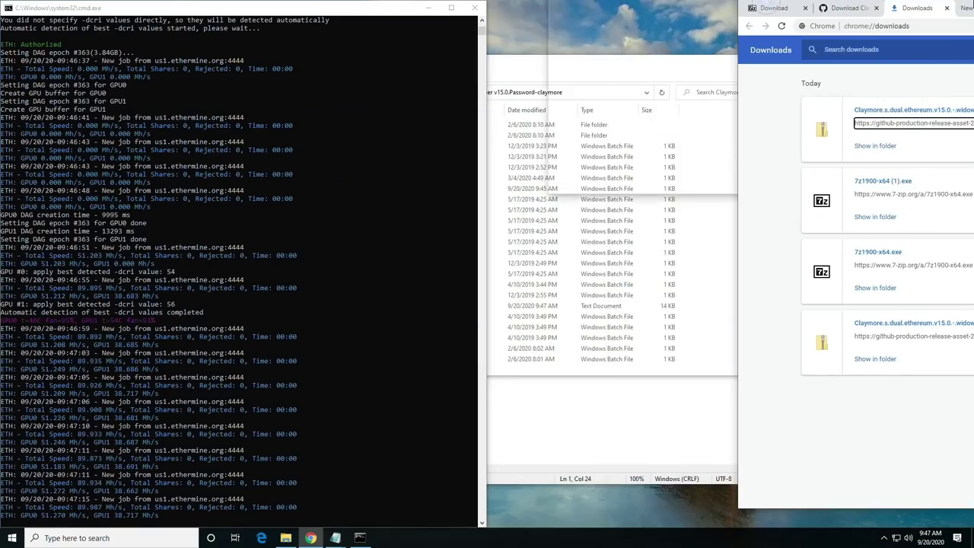
pyautogui.press('super+Up')
pyautogui.click(513, 15)
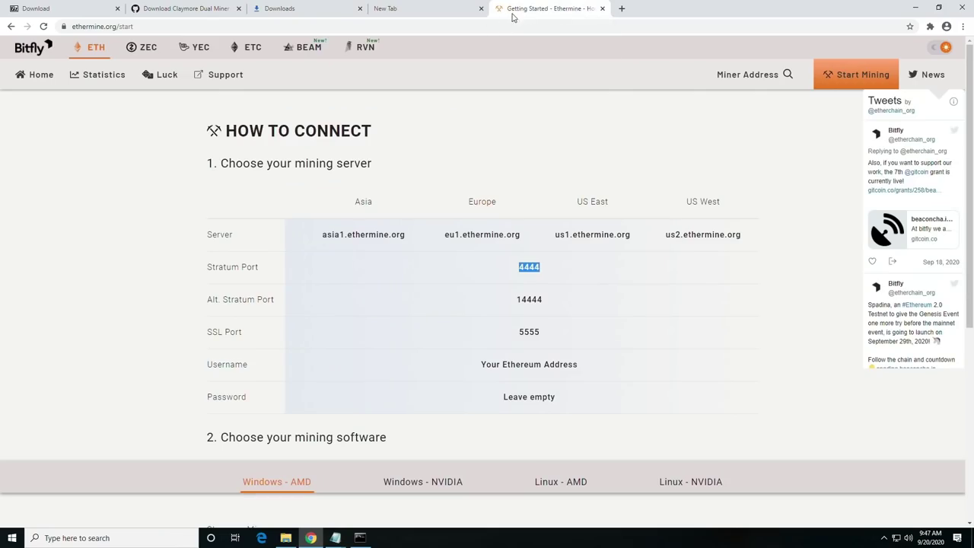
pyautogui.click(30, 79)
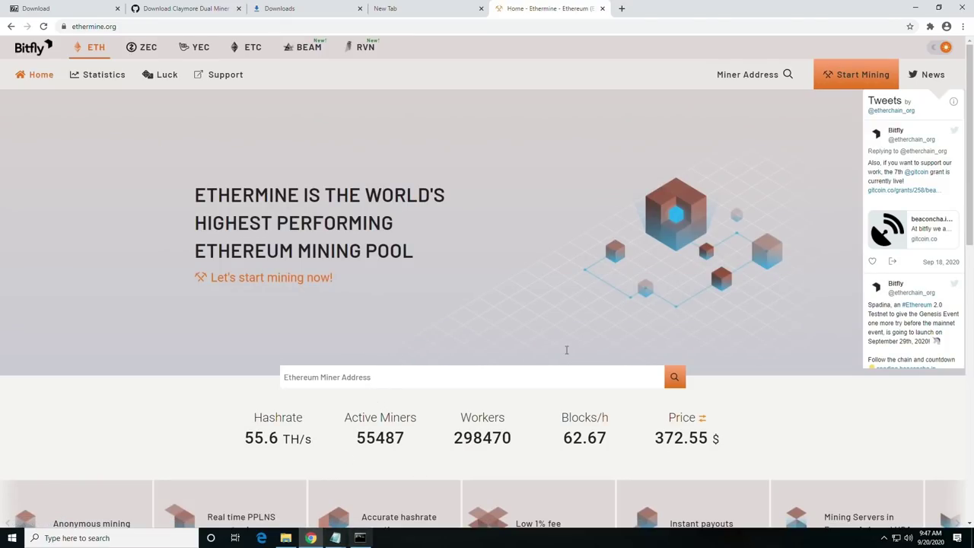
# Paste the MetaMask wallet address into Ethermine's Miner Address search field.
pyautogui.click(931, 26)
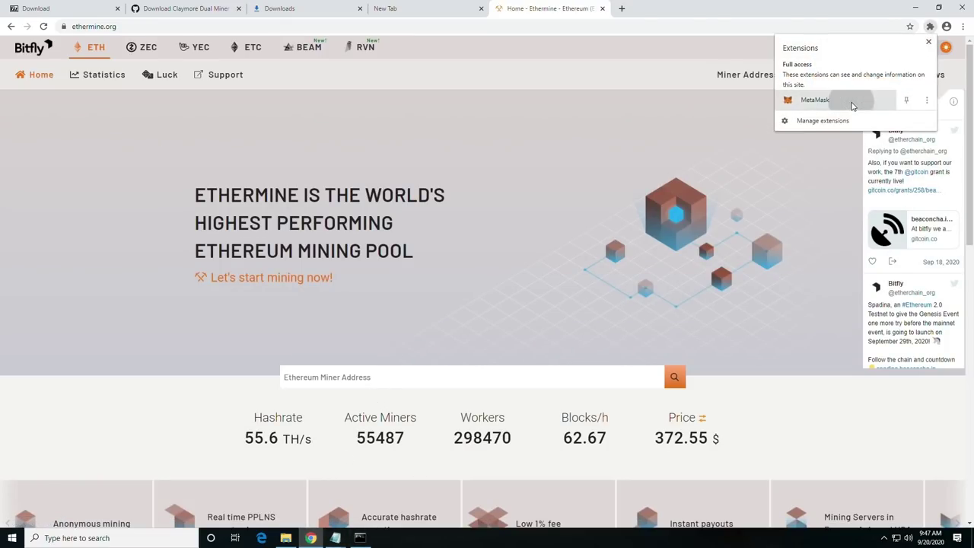
pyautogui.click(853, 99)
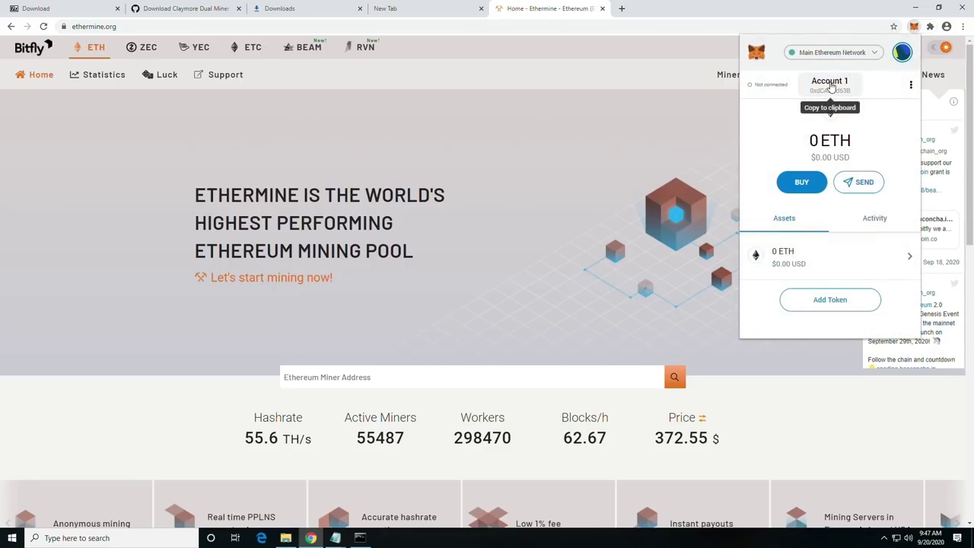
pyautogui.click(830, 83)
pyautogui.click(390, 373)
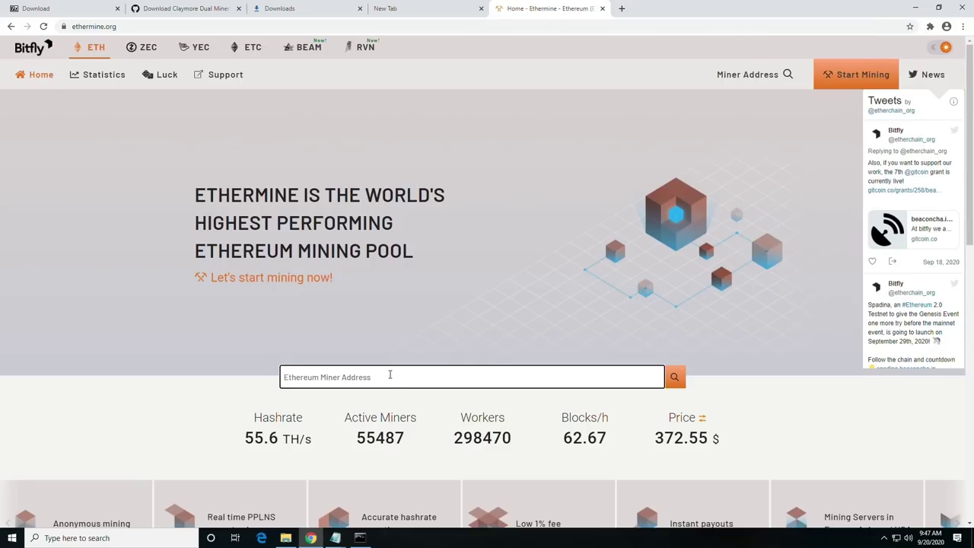
pyautogui.hotkey('ctrl', 'v')
pyautogui.click(675, 378)
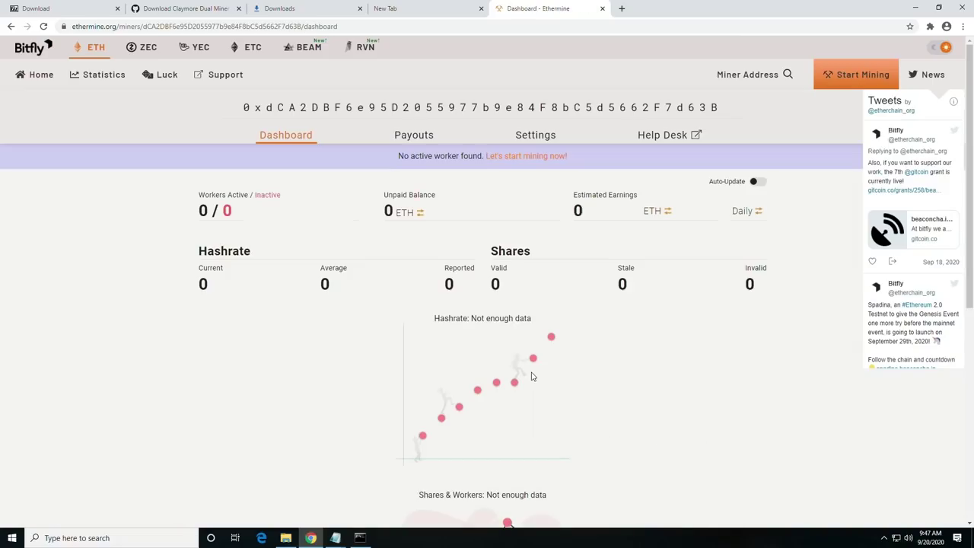
pyautogui.scroll(-3, 427, 255)
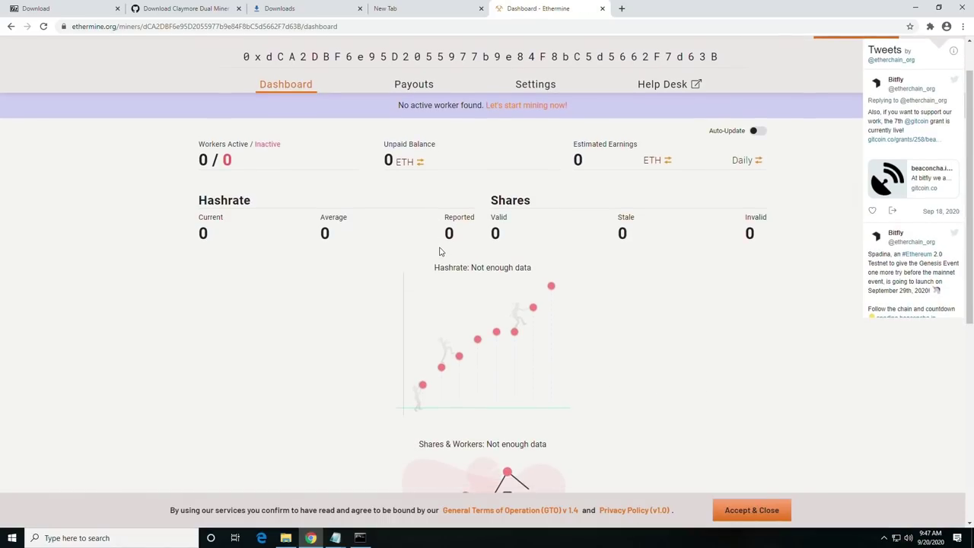
pyautogui.scroll(2, 360, 174)
pyautogui.moveTo(414, 163)
pyautogui.click(667, 162)
pyautogui.click(686, 164)
pyautogui.click(747, 167)
pyautogui.click(735, 164)
pyautogui.click(736, 168)
pyautogui.scroll(-4, 316, 272)
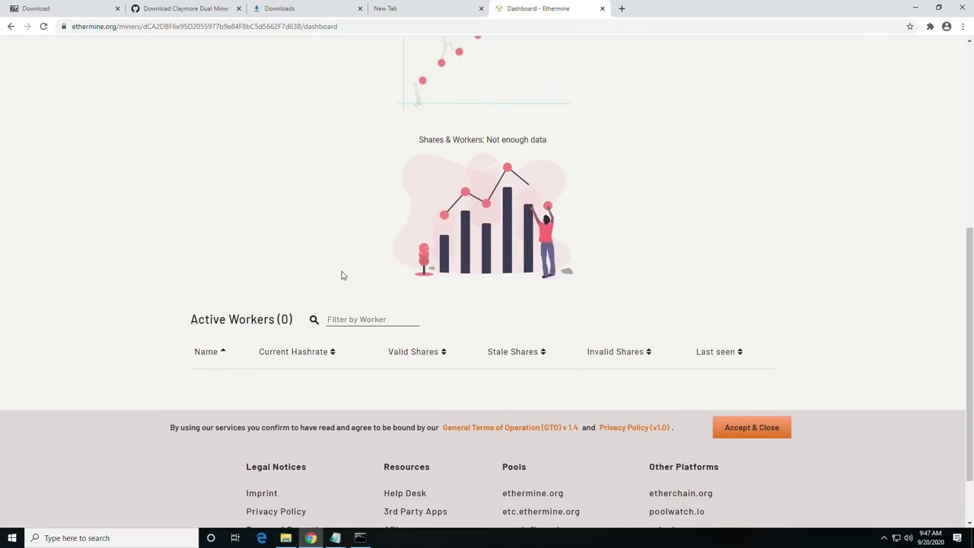
pyautogui.scroll(2, 342, 274)
pyautogui.click(43, 26)
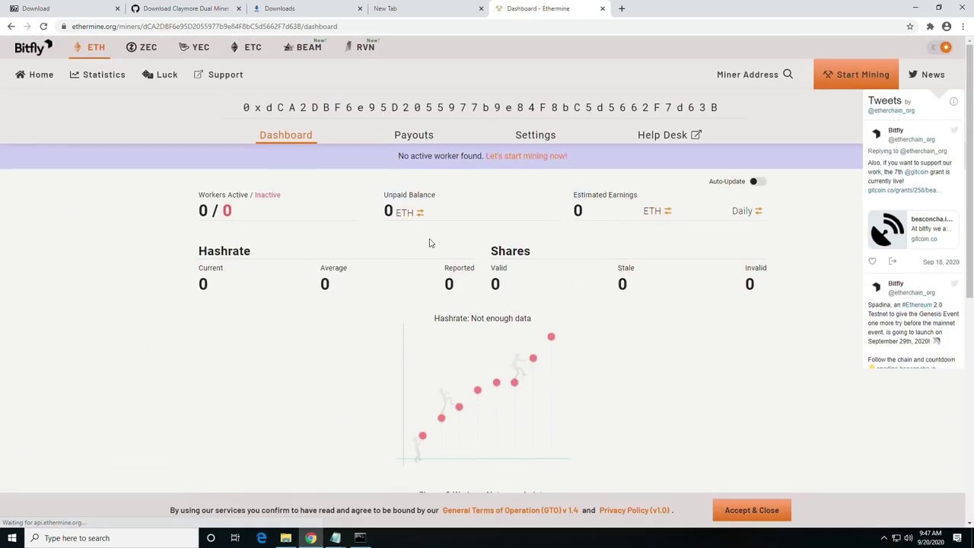
pyautogui.click(360, 538)
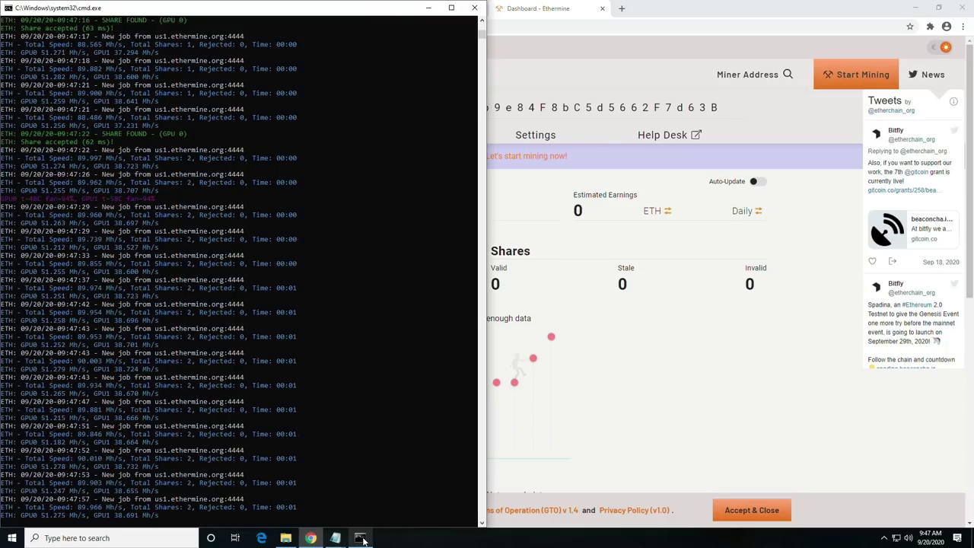
pyautogui.click(685, 343)
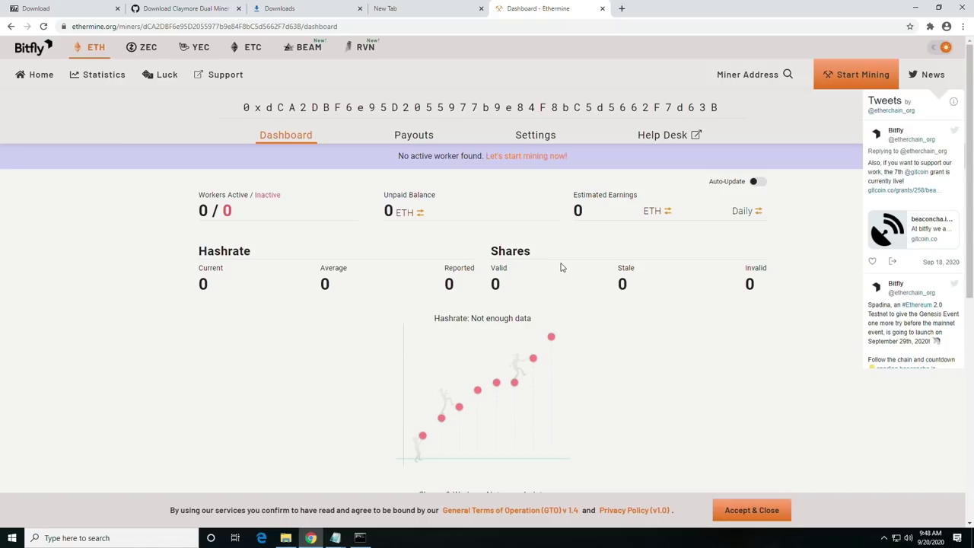
# On the Settings tab, replace the payment threshold of 1 with 0.05 Ether, leaving IP validation empty.
pyautogui.click(537, 136)
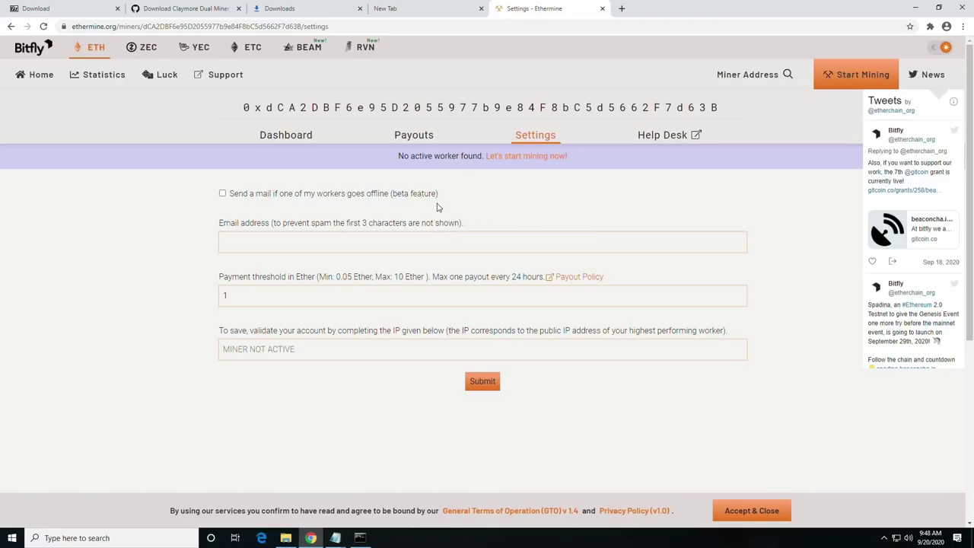
pyautogui.moveTo(280, 279); pyautogui.dragTo(328, 280)
pyautogui.click(292, 302)
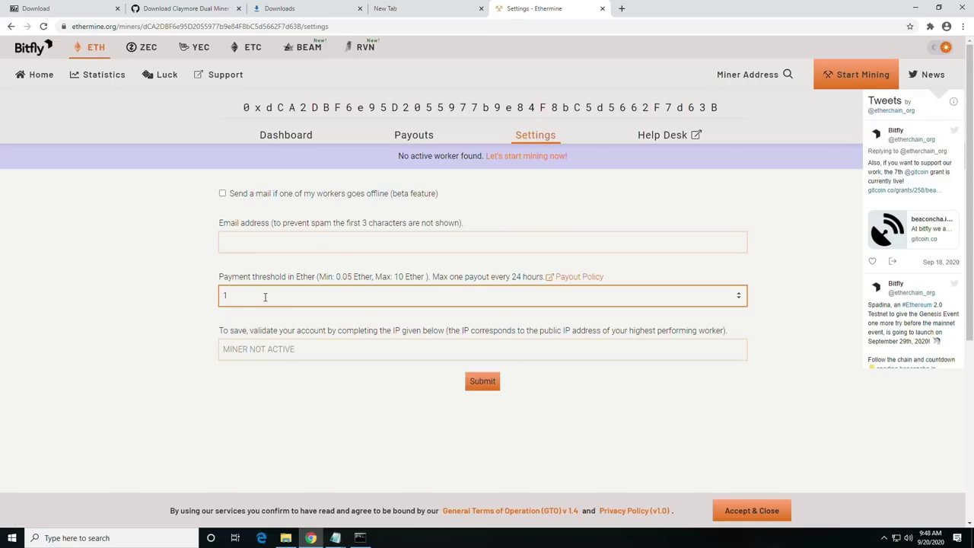
pyautogui.moveTo(352, 279); pyautogui.dragTo(336, 280)
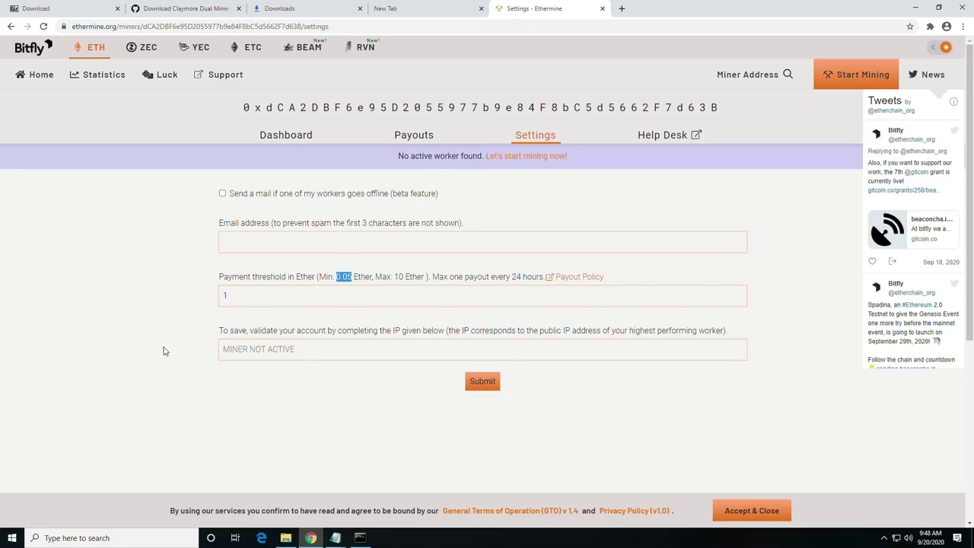
pyautogui.click(264, 302)
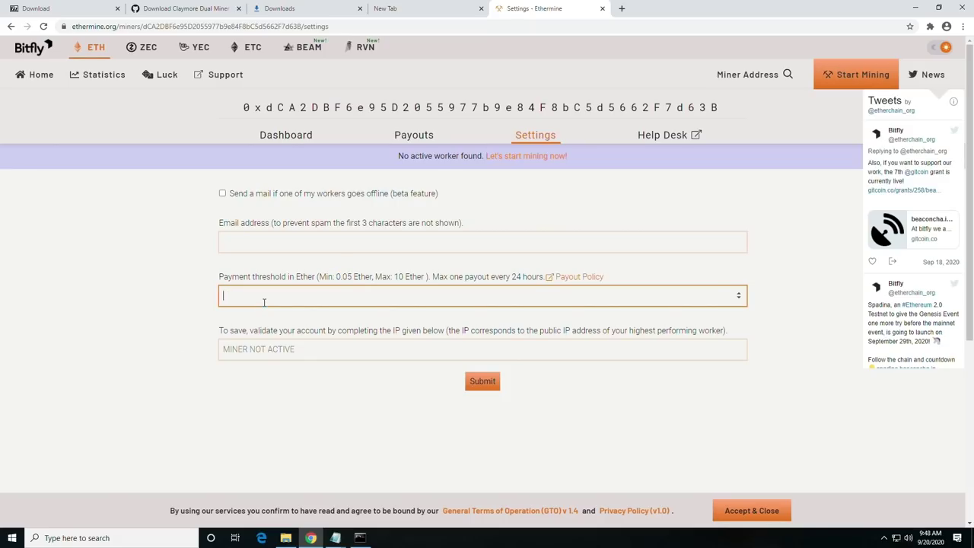
pyautogui.hotkey('ctrl', 'v')
pyautogui.moveTo(221, 332); pyautogui.dragTo(249, 335)
pyautogui.click(262, 350)
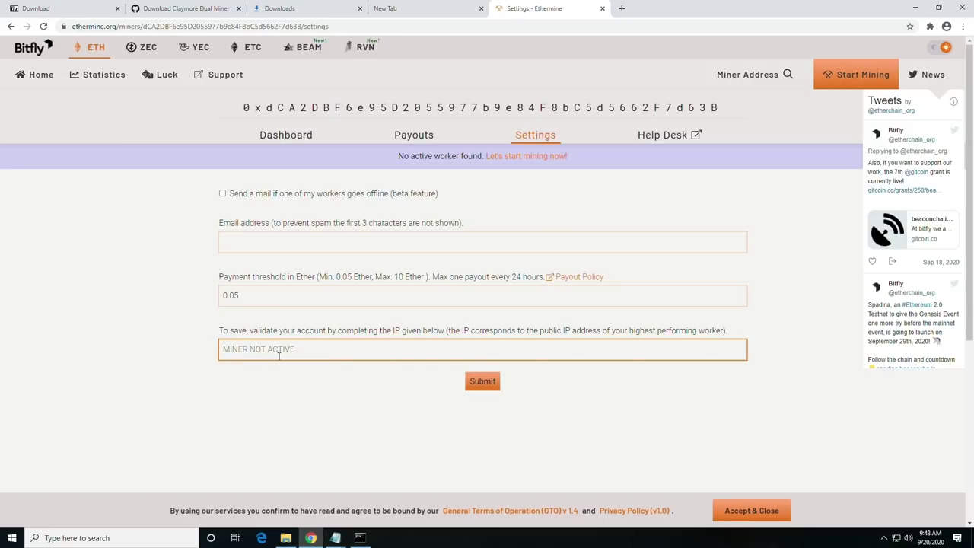
pyautogui.click(255, 295)
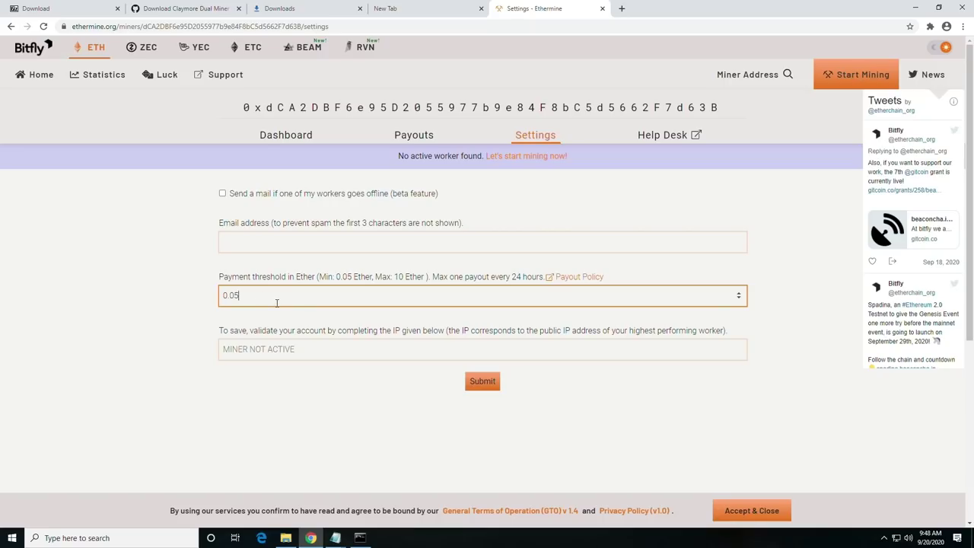